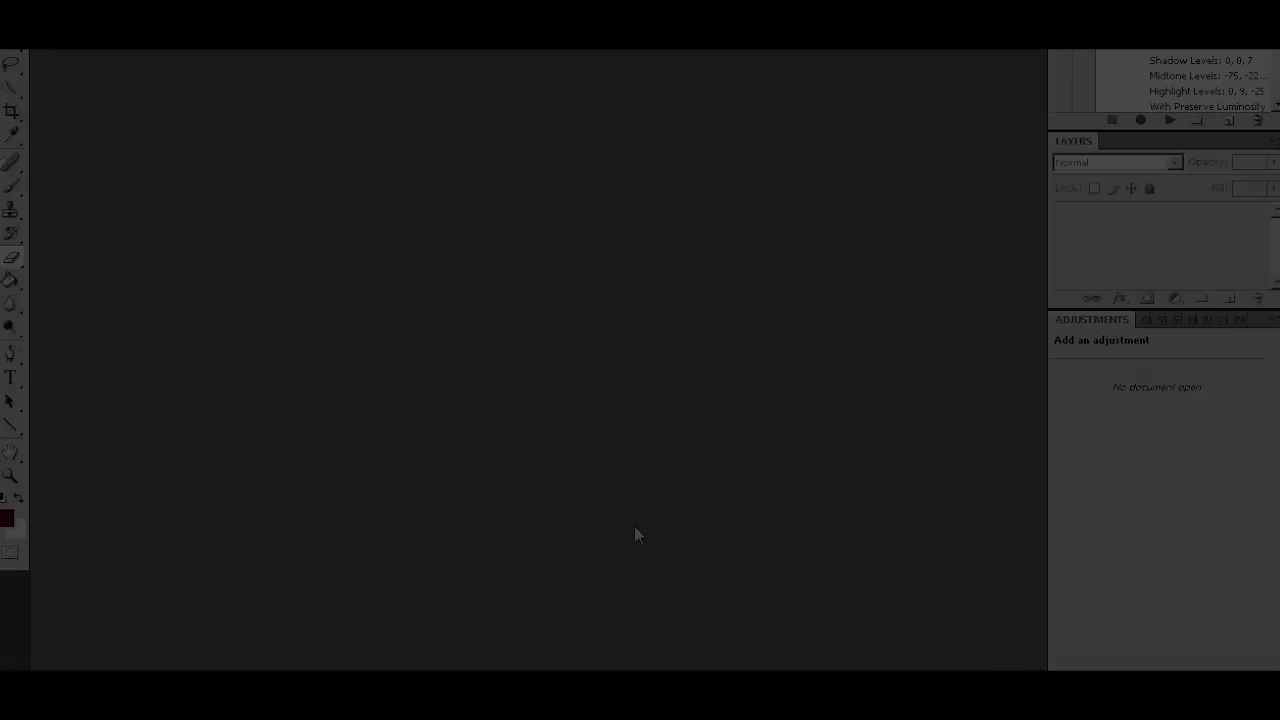
Step: Open the purple-shirt portrait from the Hayleywilliams folder
key(ctrl+o)
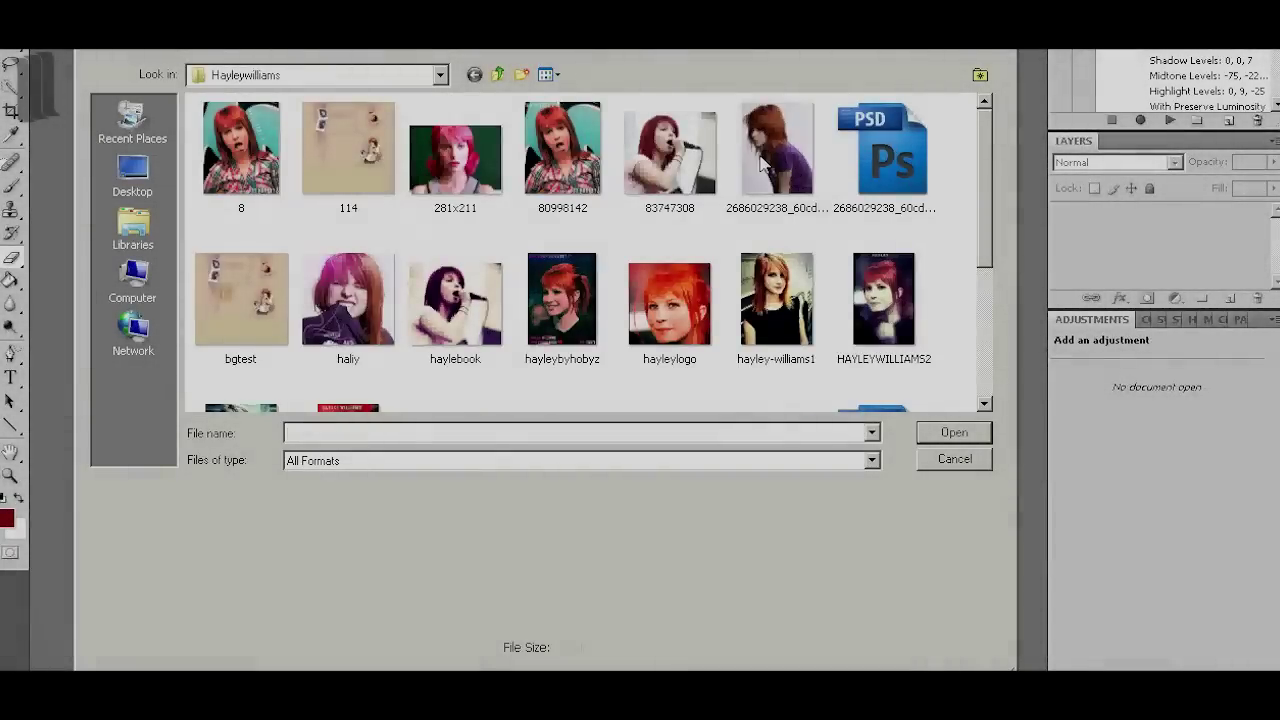
double_click(777, 150)
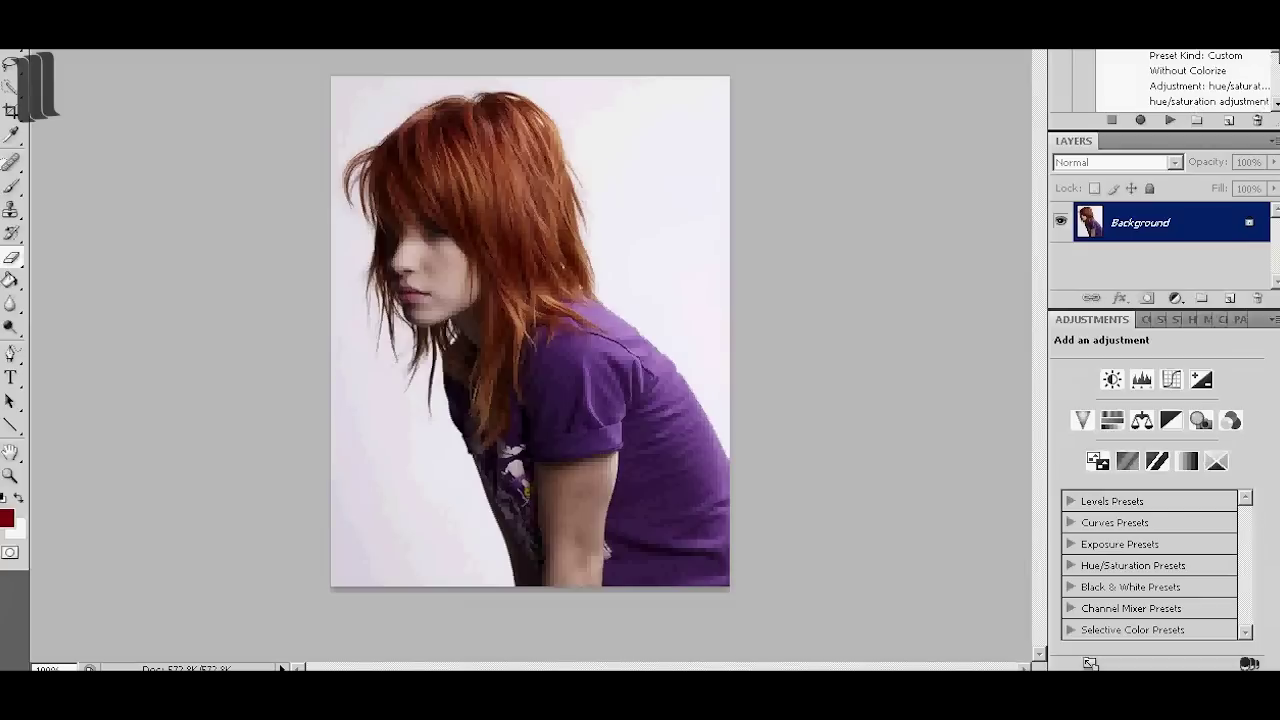
Step: Desaturate the portrait with the Hue/Saturation action at Saturation -63
double_click(1200, 100)
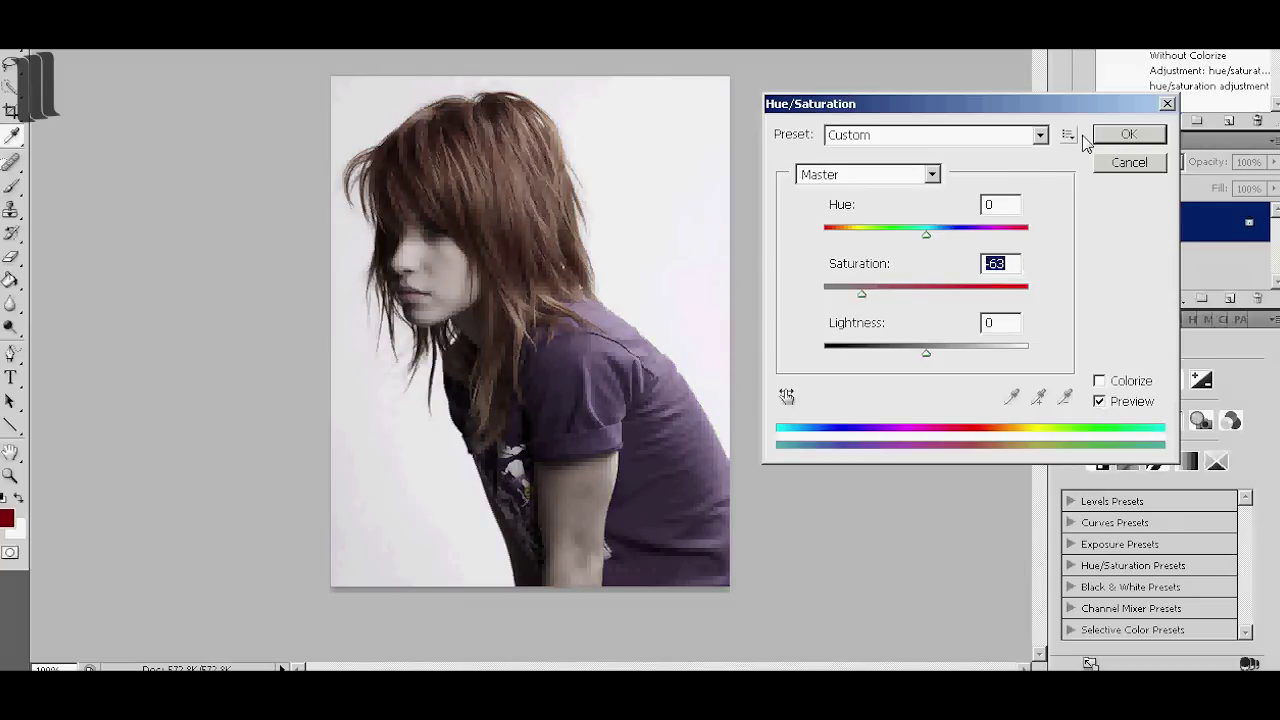
click(1128, 134)
click(1176, 298)
click(1188, 317)
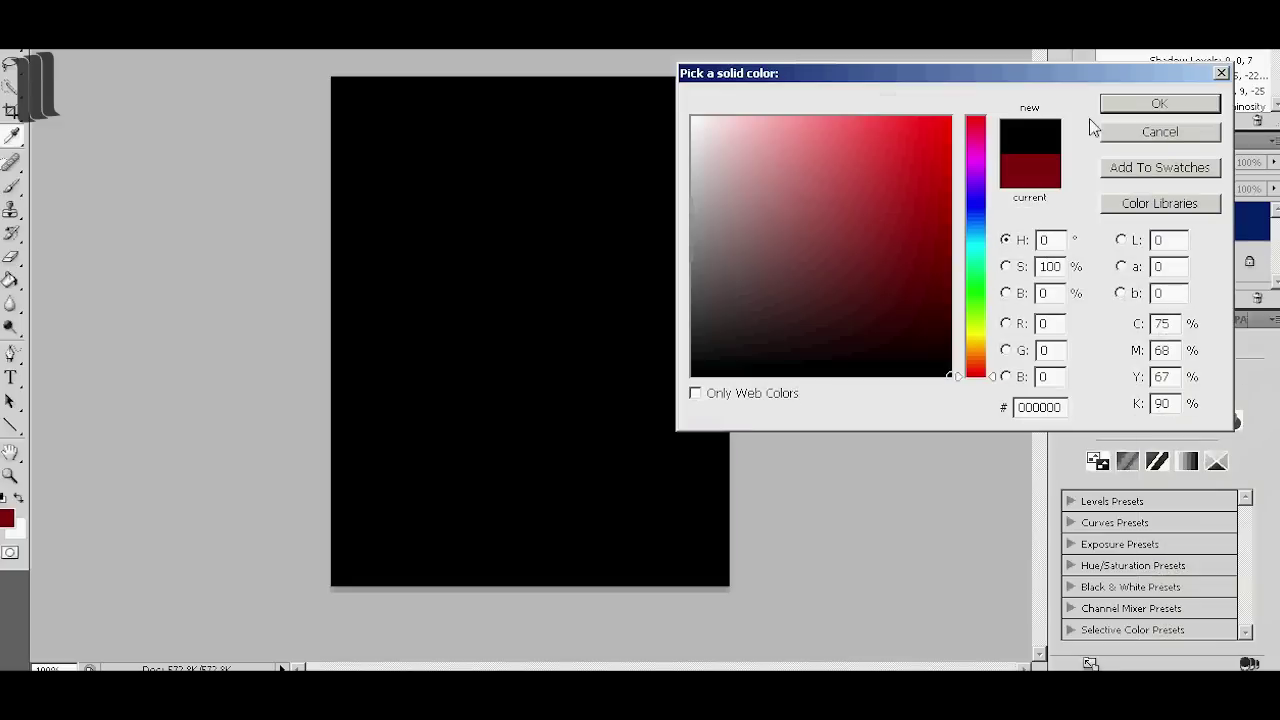
Step: Add a black Solid Color fill, rasterize it and erase its centre into a soft vignette
click(1159, 104)
click(457, 223)
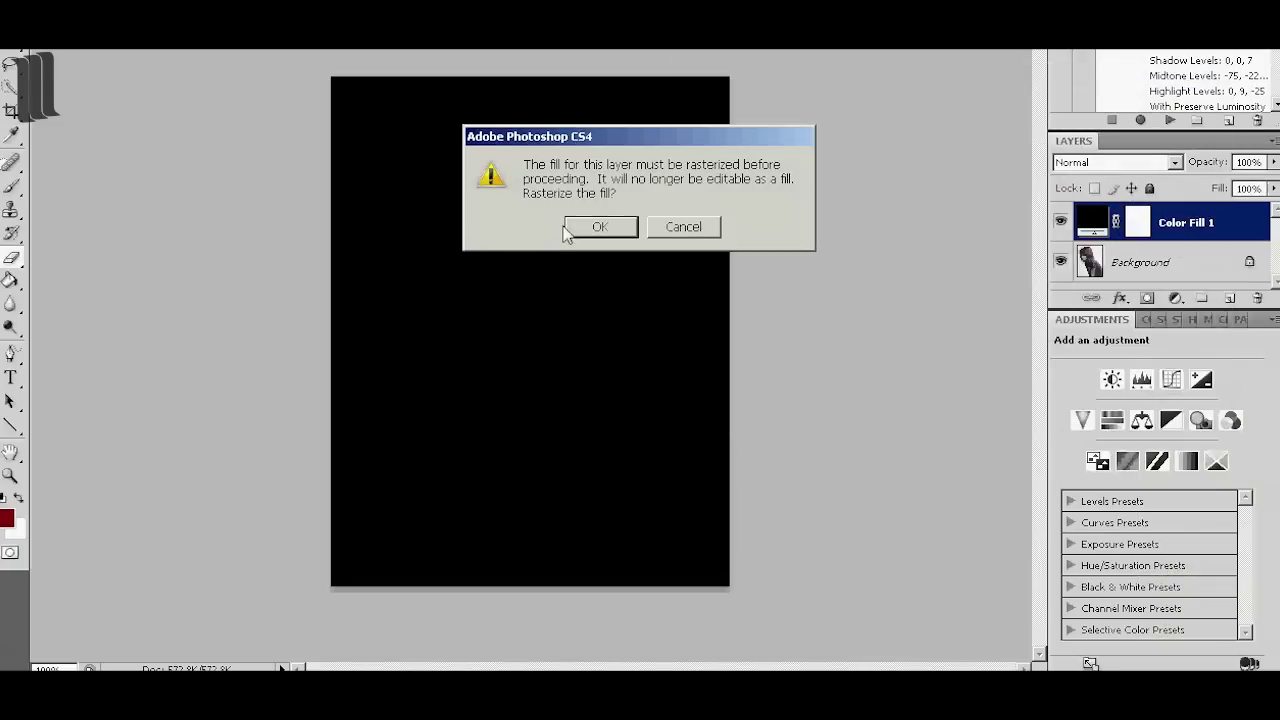
click(600, 223)
drag(491, 106, 352, 100)
mouse_move(420, 150)
mouse_down()
mouse_move(400, 540)
mouse_move(700, 520)
mouse_move(640, 110)
mouse_move(345, 95)
mouse_move(620, 560)
mouse_up()
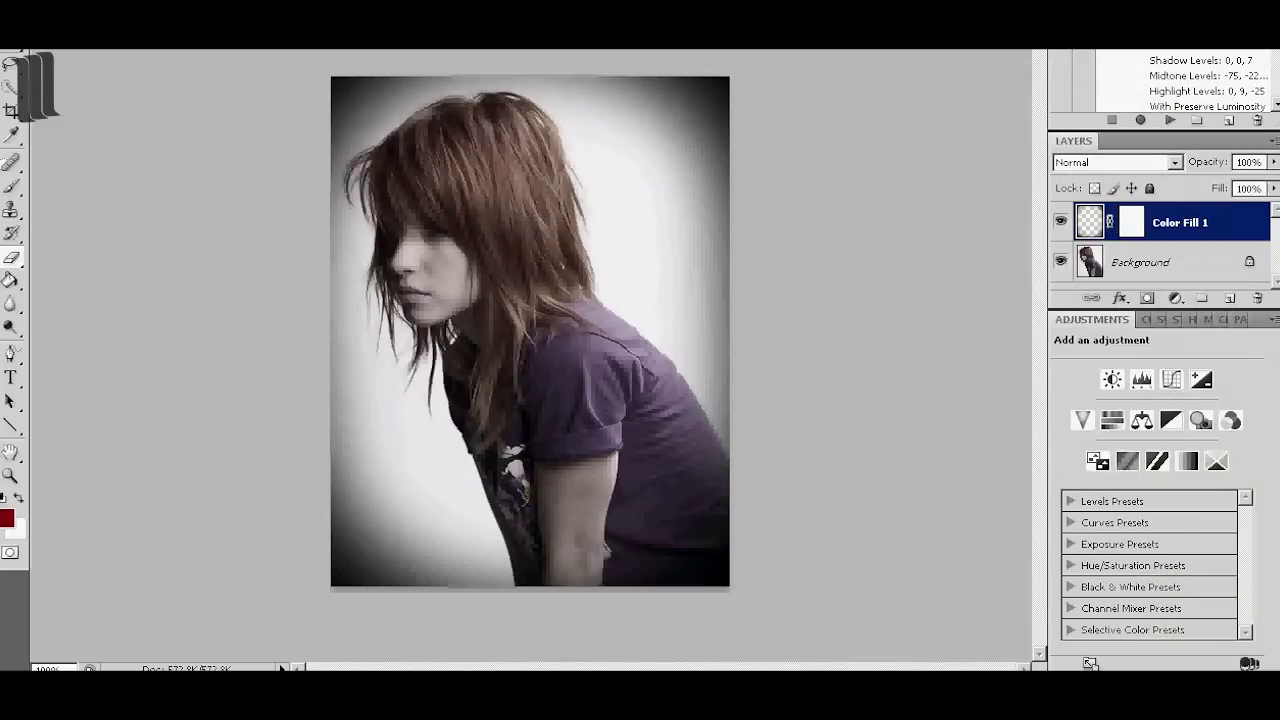
Step: Lower the Color Fill 1 vignette opacity to about 57%
drag(1273, 162, 1223, 181)
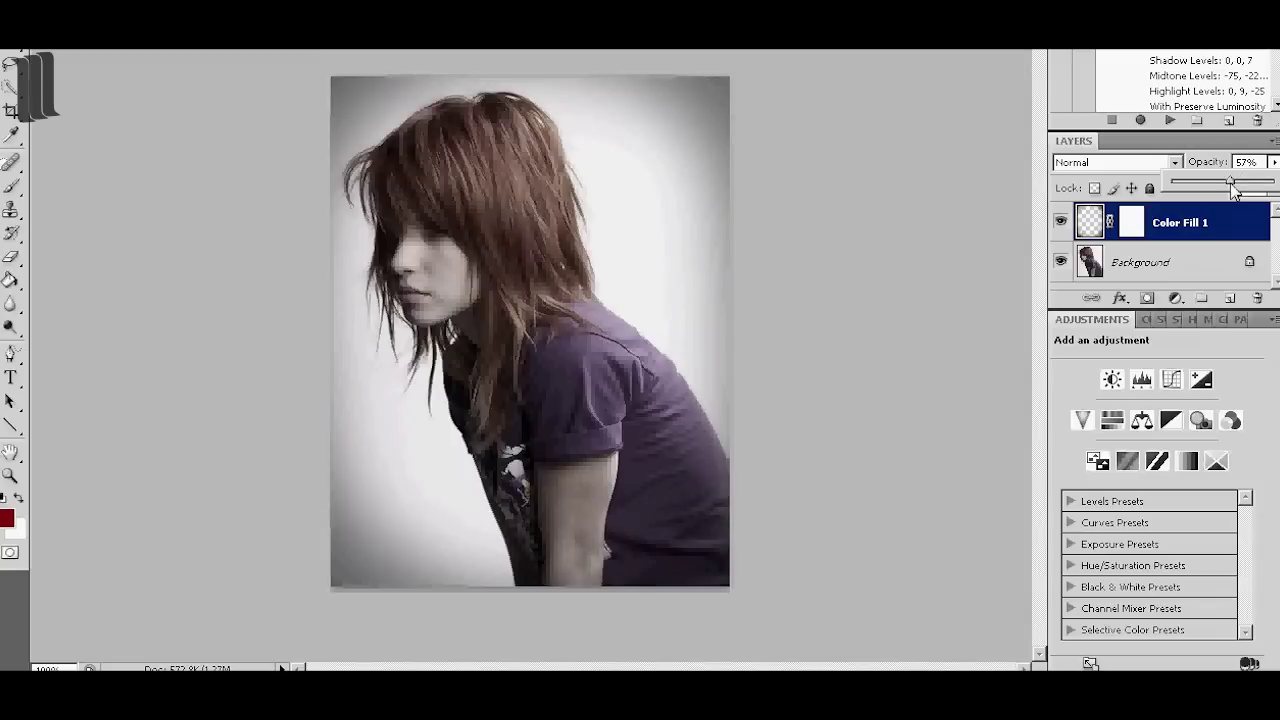
click(1088, 260)
click(1175, 297)
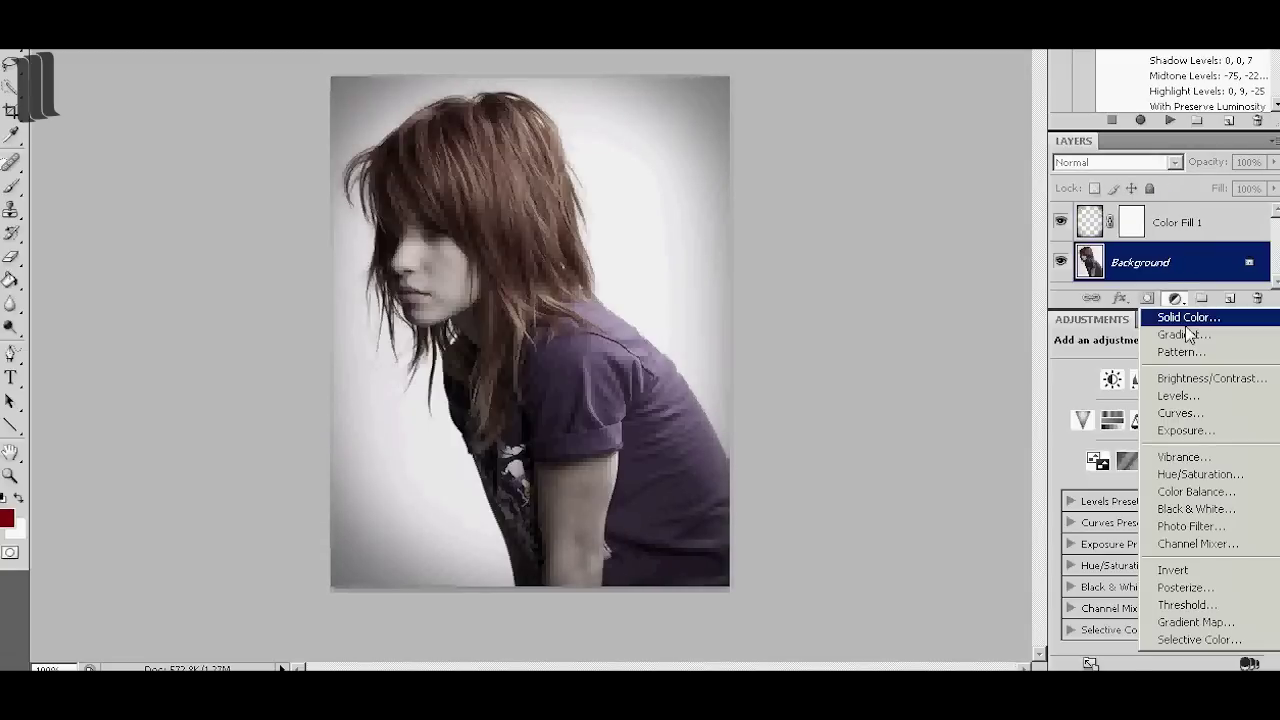
Step: Add a Curves layer raising the Red channel highlights and lowering its shadows
click(1160, 418)
click(1143, 380)
click(1120, 406)
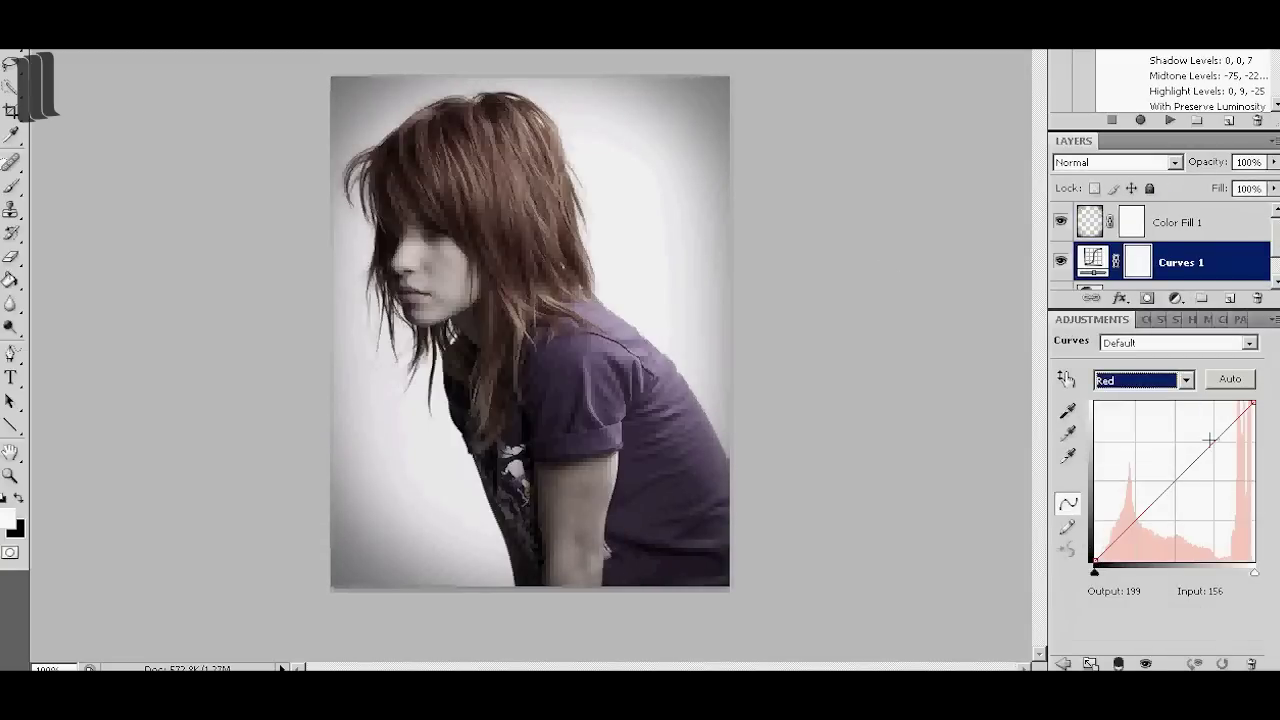
drag(1208, 447, 1207, 437)
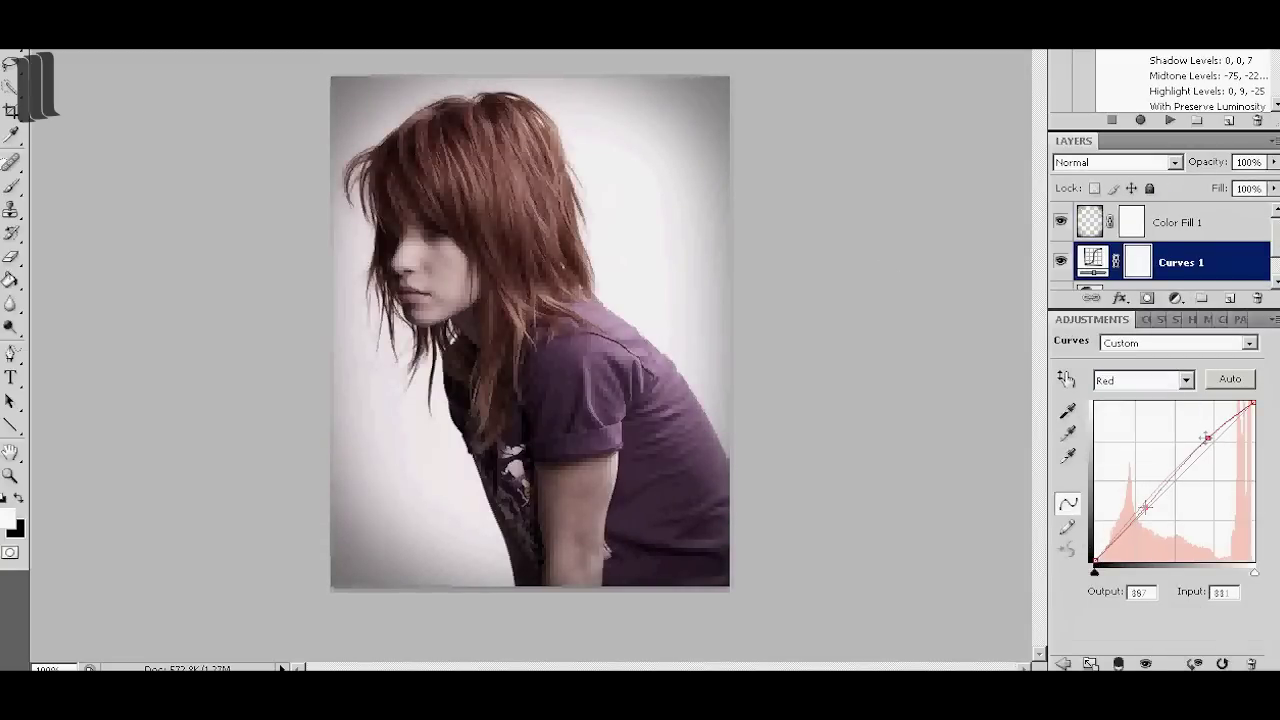
drag(1150, 502, 1150, 512)
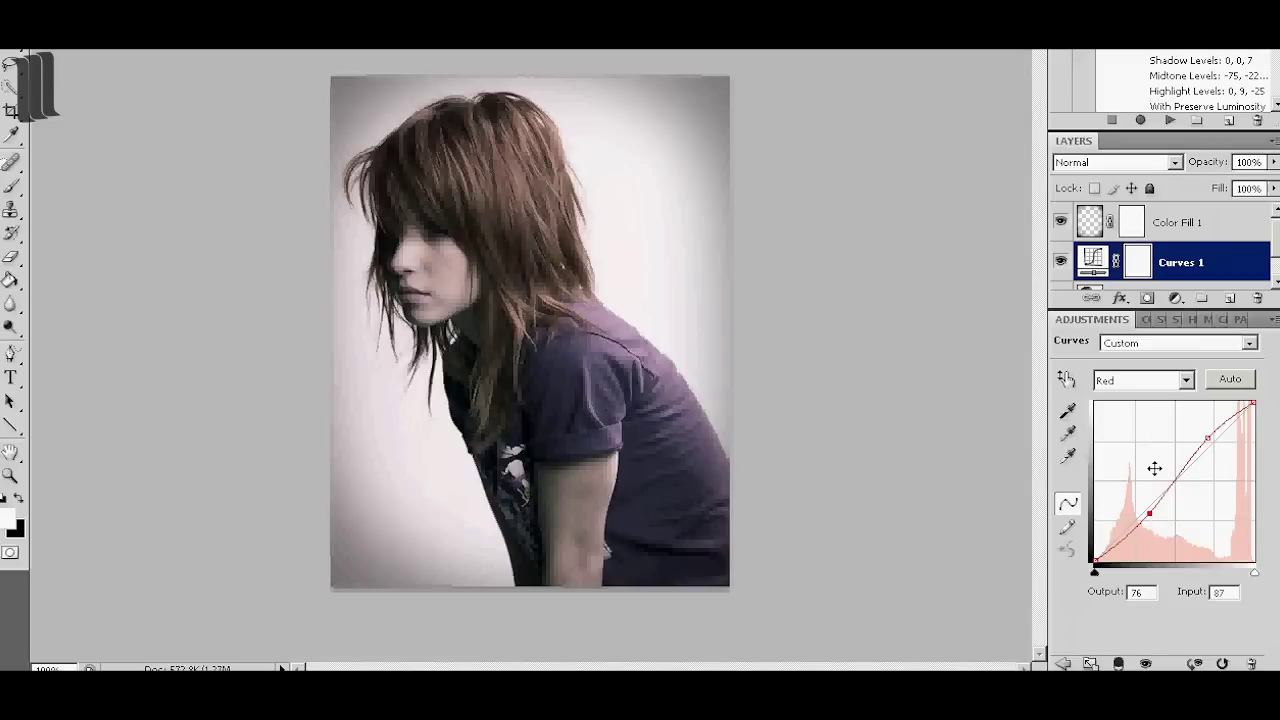
click(1268, 256)
click(1262, 266)
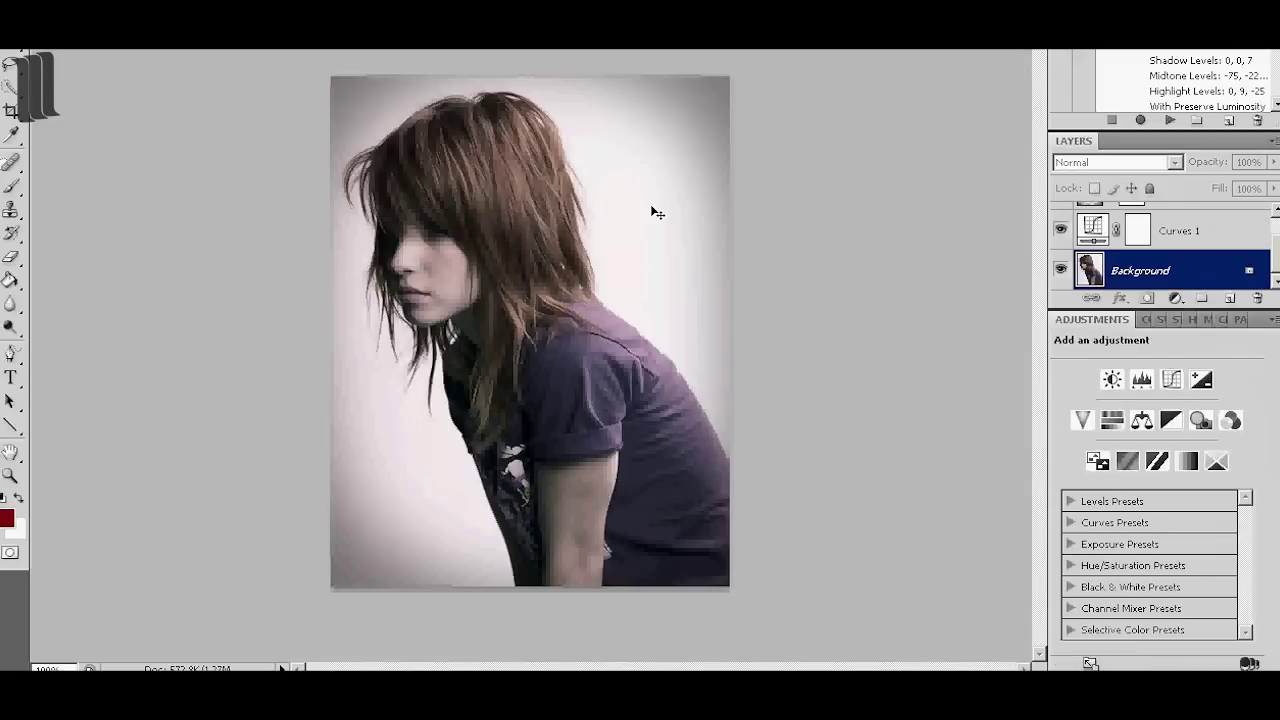
Step: Lasso the head, feather the selection and copy it onto Layer 1
key(l)
mouse_move(400, 118)
mouse_down()
mouse_move(640, 298)
mouse_move(352, 298)
mouse_up()
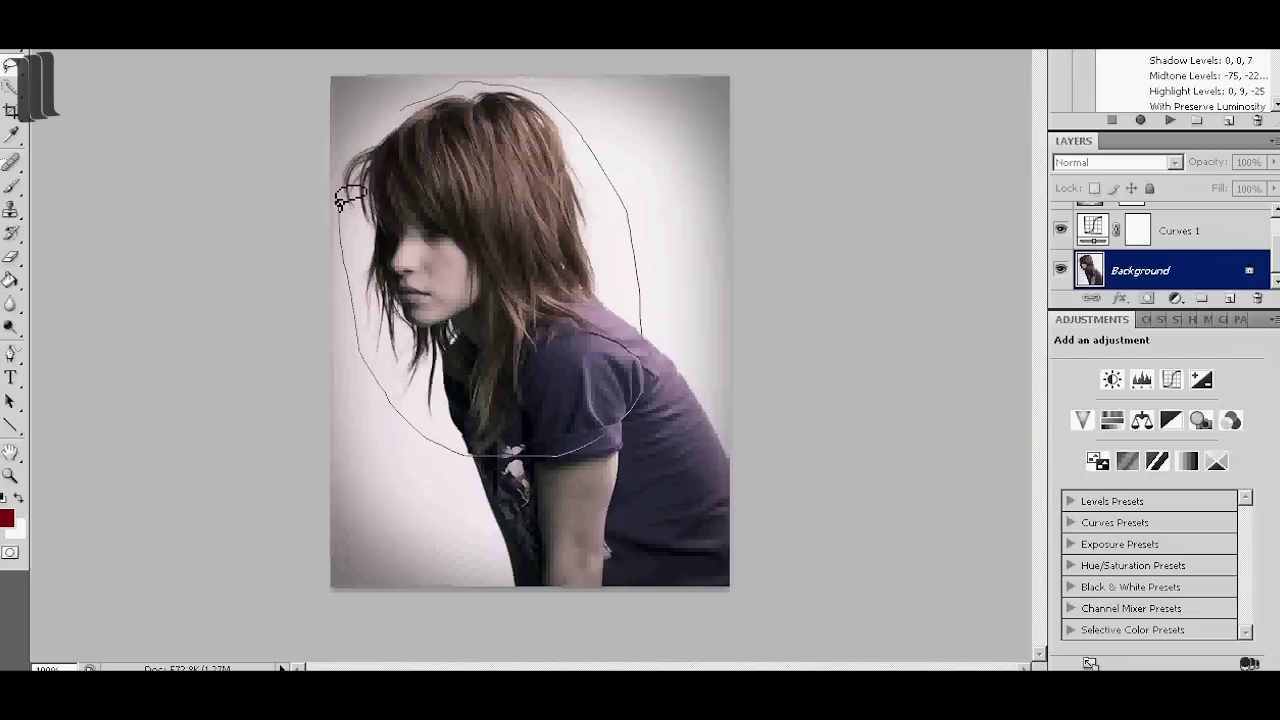
drag(352, 296, 410, 110)
right_click(447, 178)
click(465, 217)
click(730, 177)
key(Delete)
key(ctrl+d)
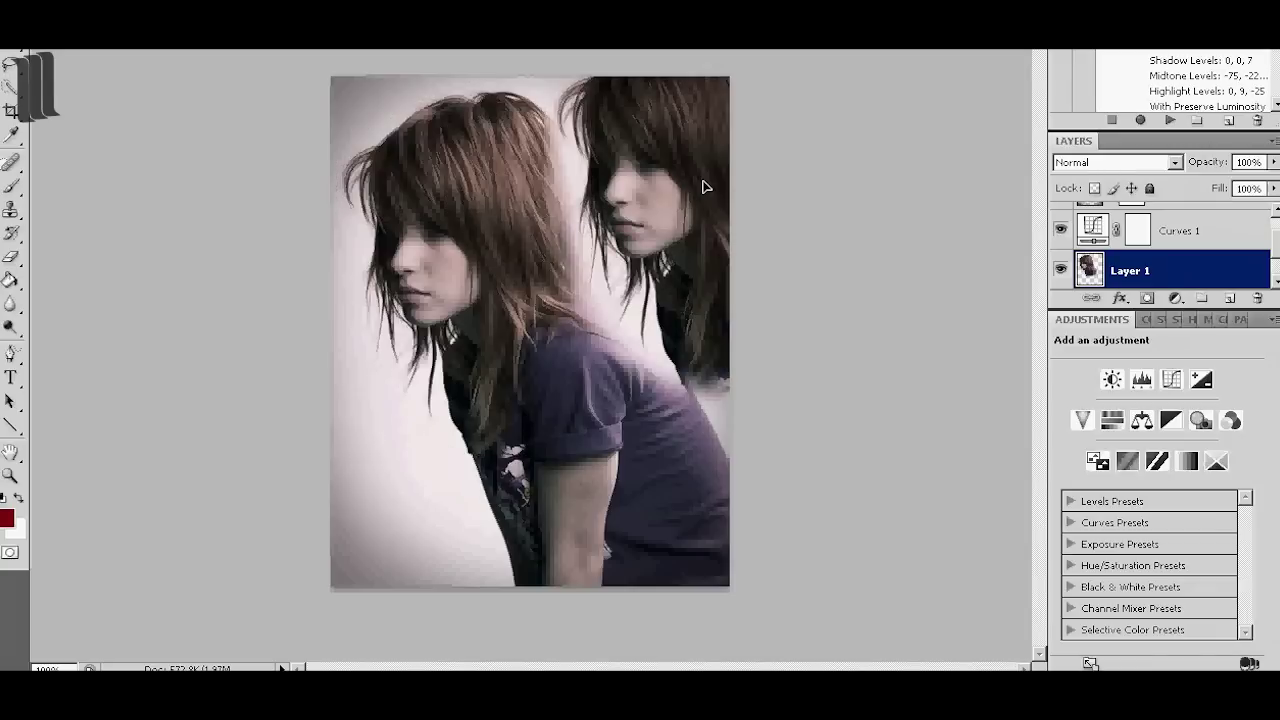
Step: Fade the Layer 1 head copy to 33% opacity
click(1273, 162)
drag(1268, 177, 703, 183)
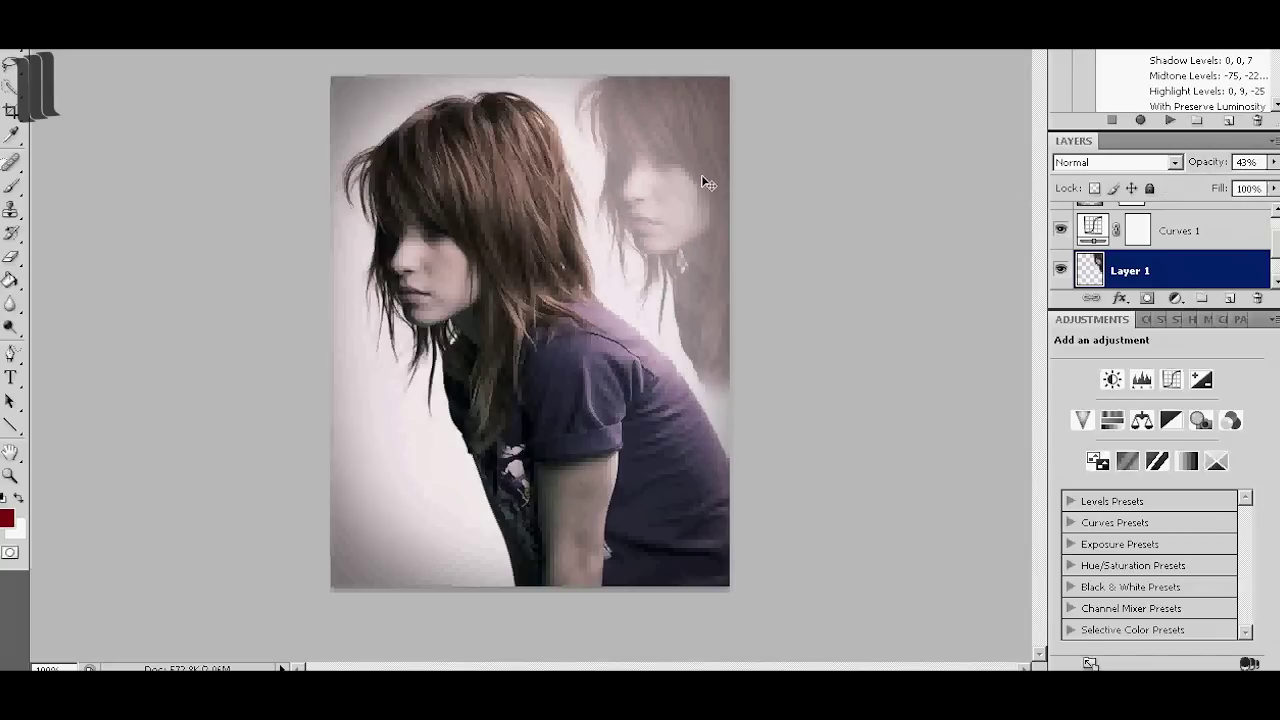
click(1273, 162)
drag(1211, 182, 1208, 188)
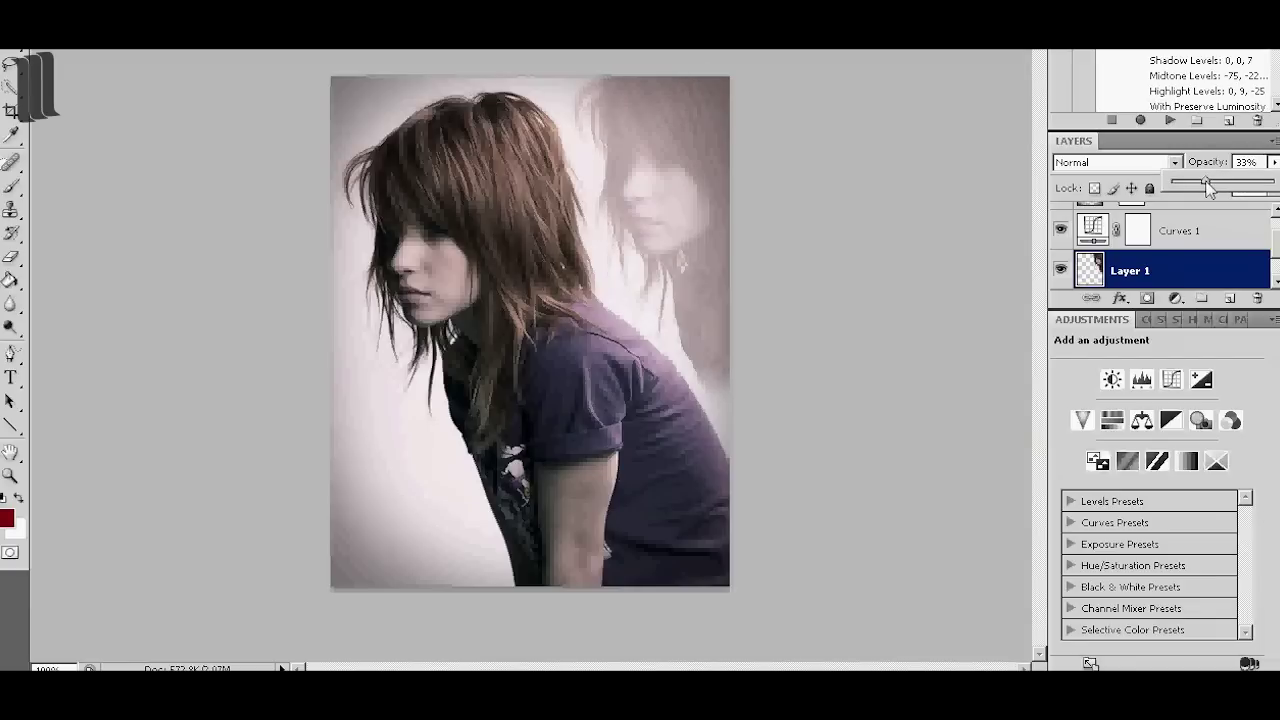
key(alt+bracketleft)
mouse_move(400, 95)
mouse_down()
mouse_move(603, 210)
mouse_move(377, 336)
mouse_up()
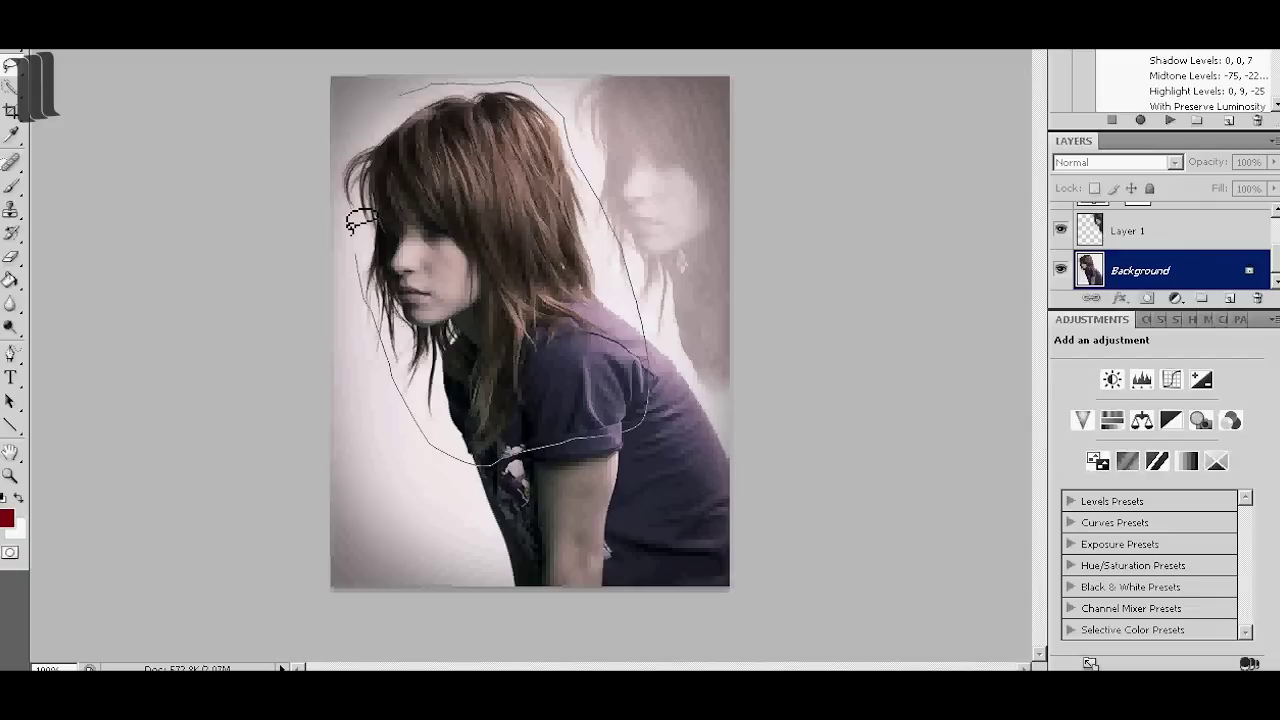
Step: Close the head lasso, feather it and copy it onto Layer 2
drag(378, 330, 405, 105)
right_click(409, 119)
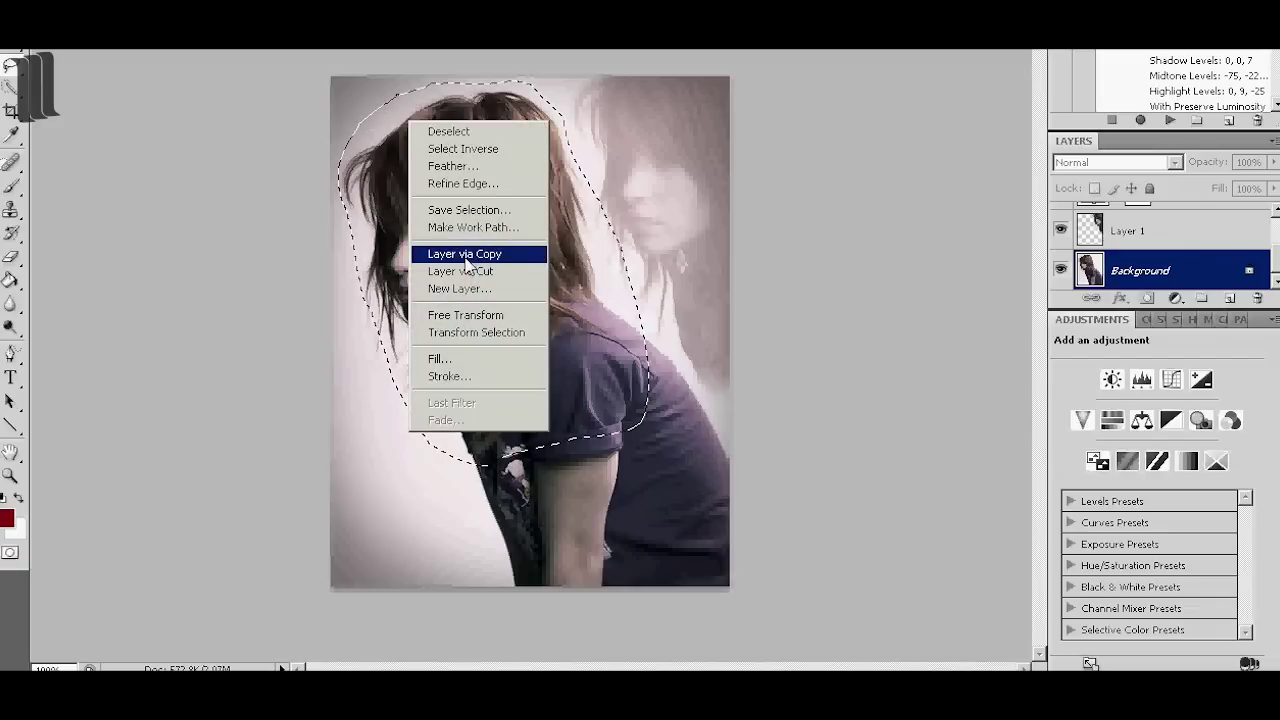
click(453, 166)
click(729, 177)
key(ctrl+j)
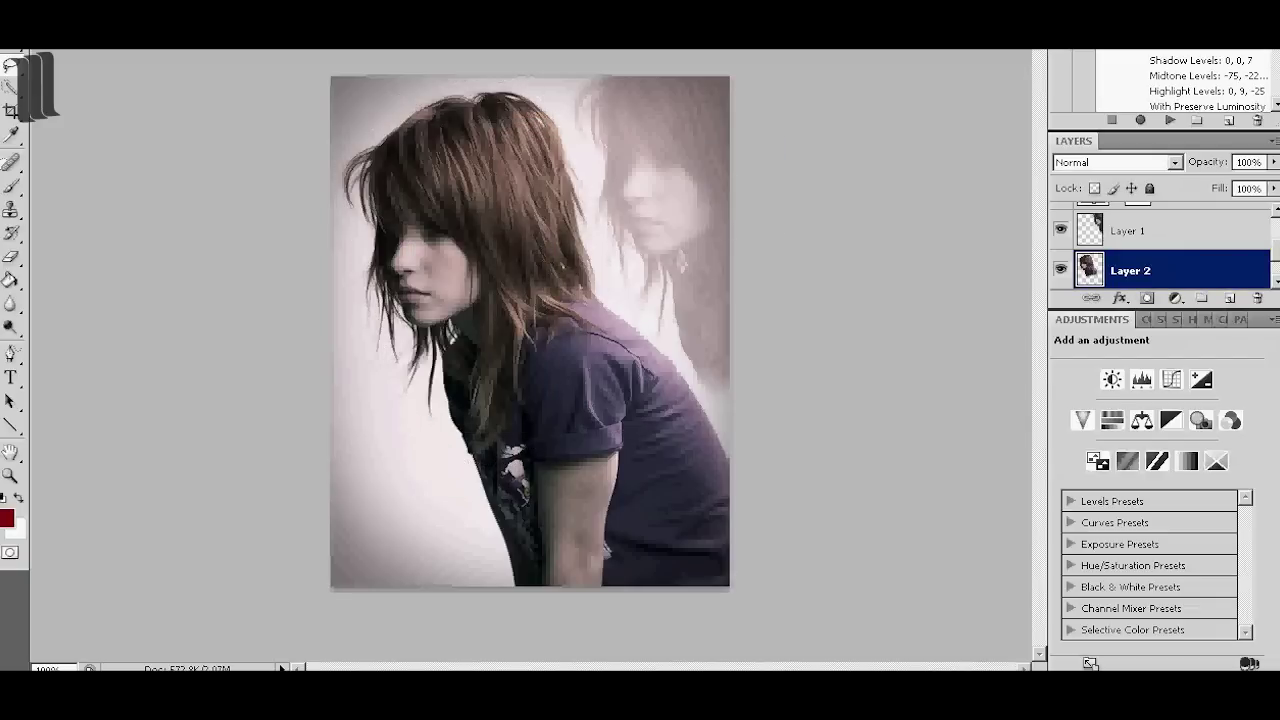
Step: Enlarge the Layer 2 head copy with Free Transform and fade it to 57% opacity
click(95, 45)
click(177, 275)
drag(677, 491, 714, 522)
key(Return)
click(1273, 162)
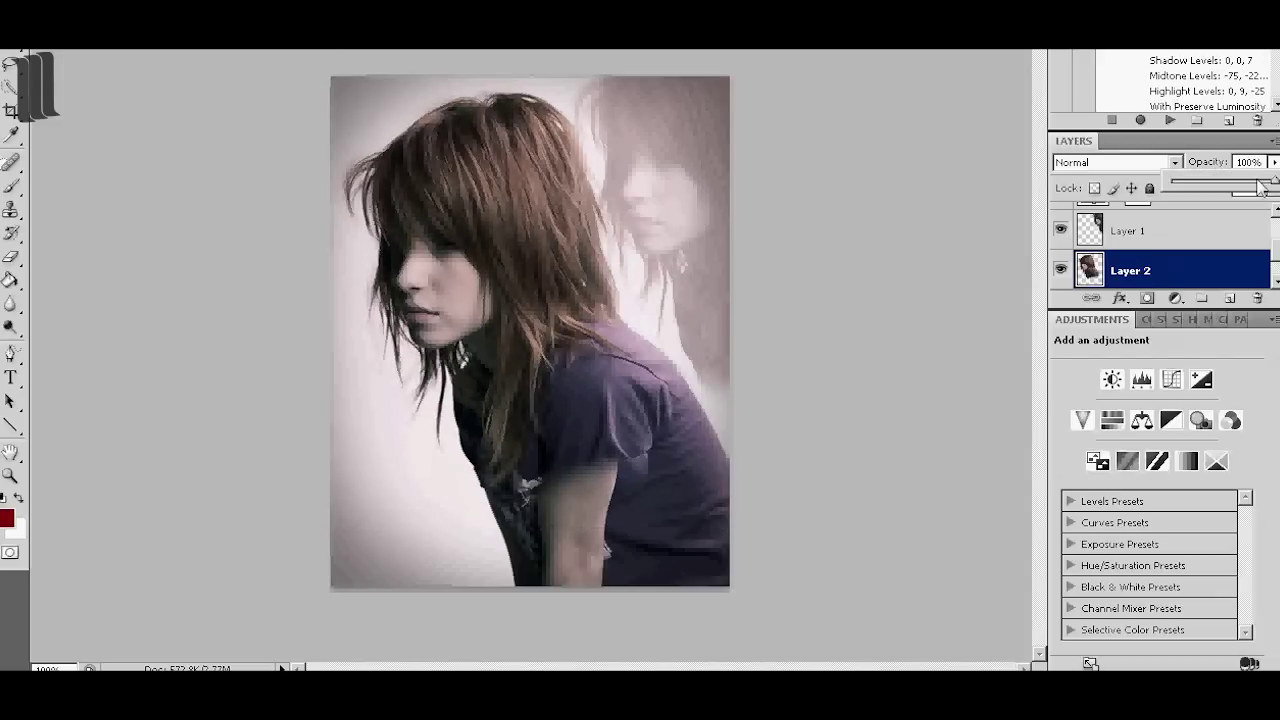
drag(1270, 185, 1232, 192)
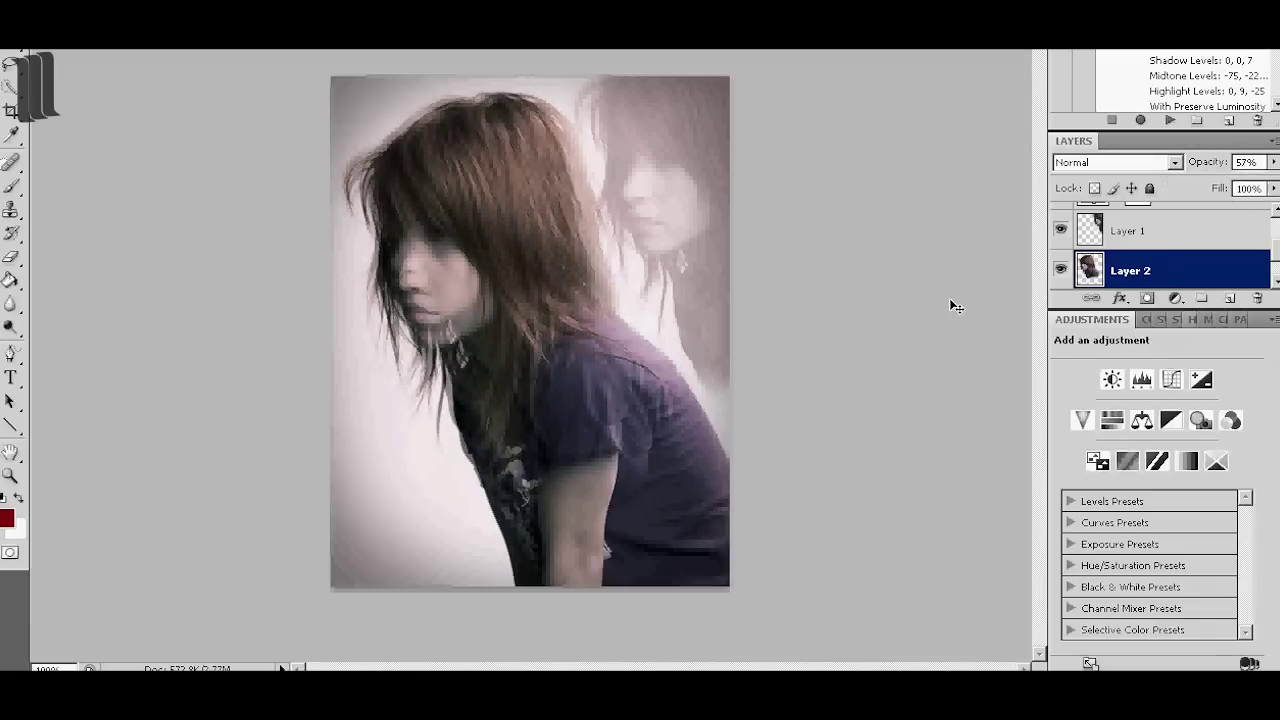
drag(1174, 285, 1163, 276)
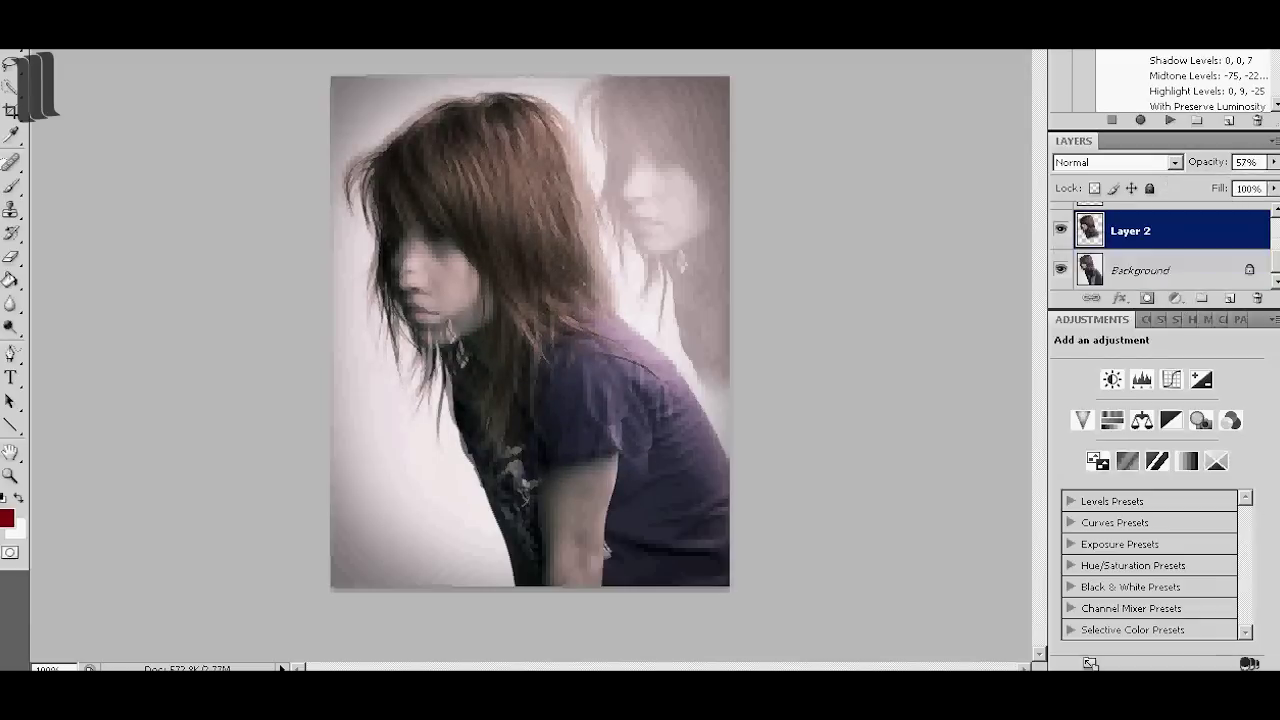
drag(1090, 316, 1165, 100)
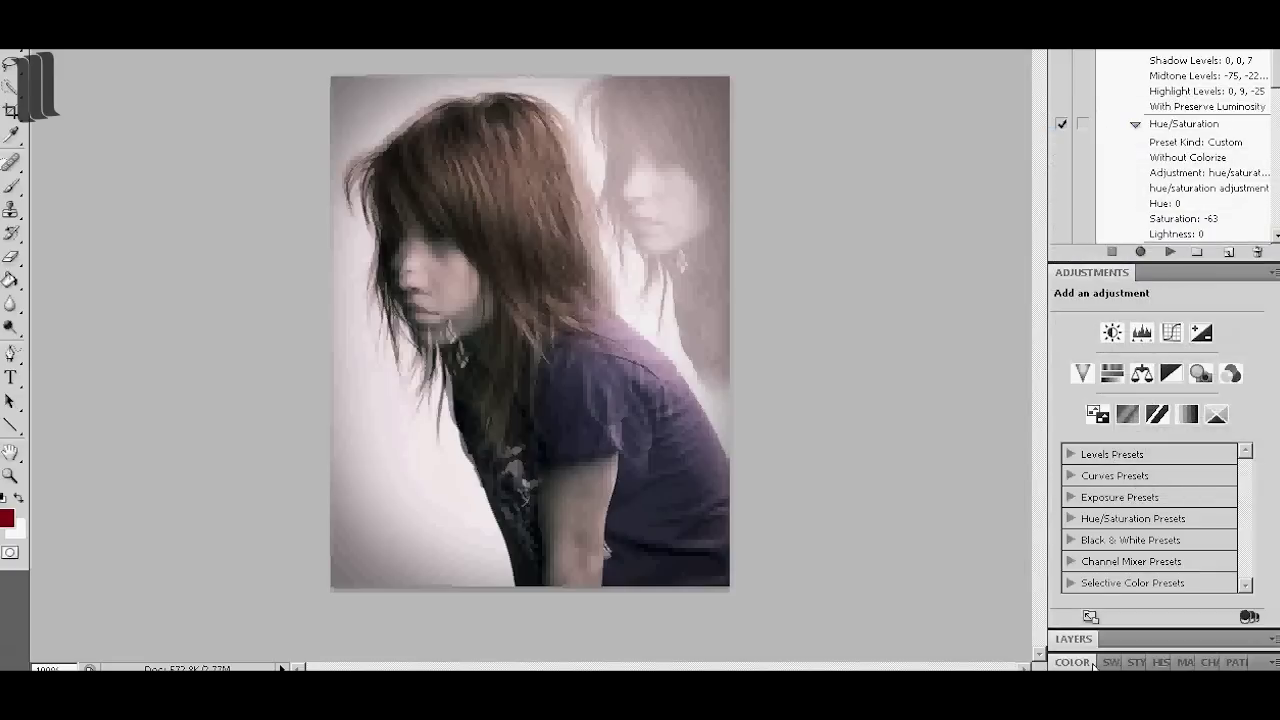
Step: Regroup the Layers panel and apply a 53-pixel Motion Blur to Layer 2
drag(1095, 665, 1165, 352)
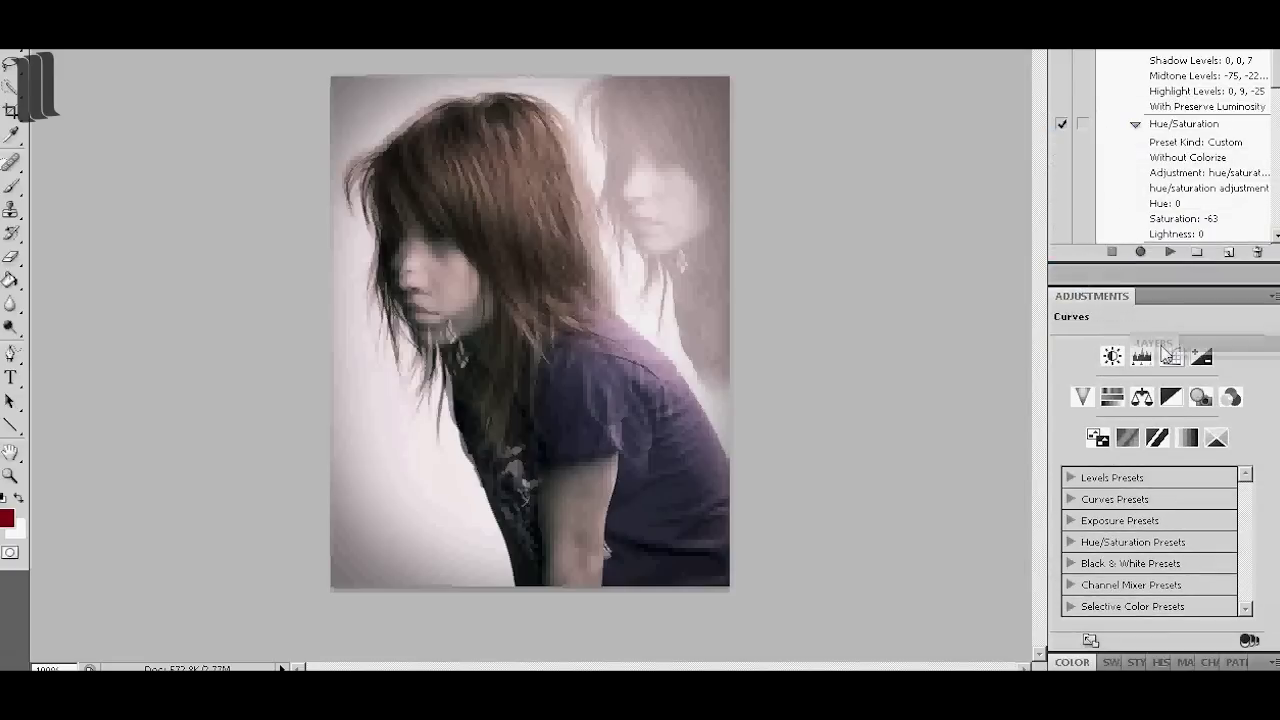
drag(1170, 350, 1127, 319)
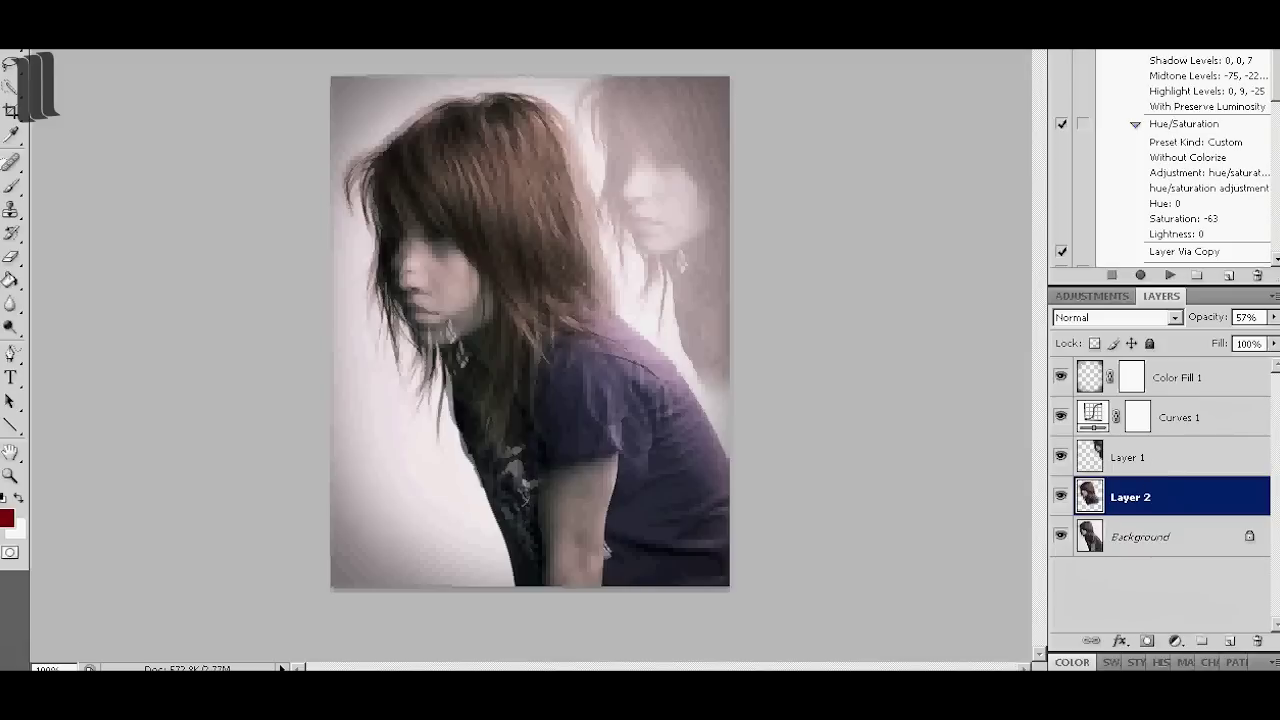
click(265, 42)
click(500, 266)
key(Return)
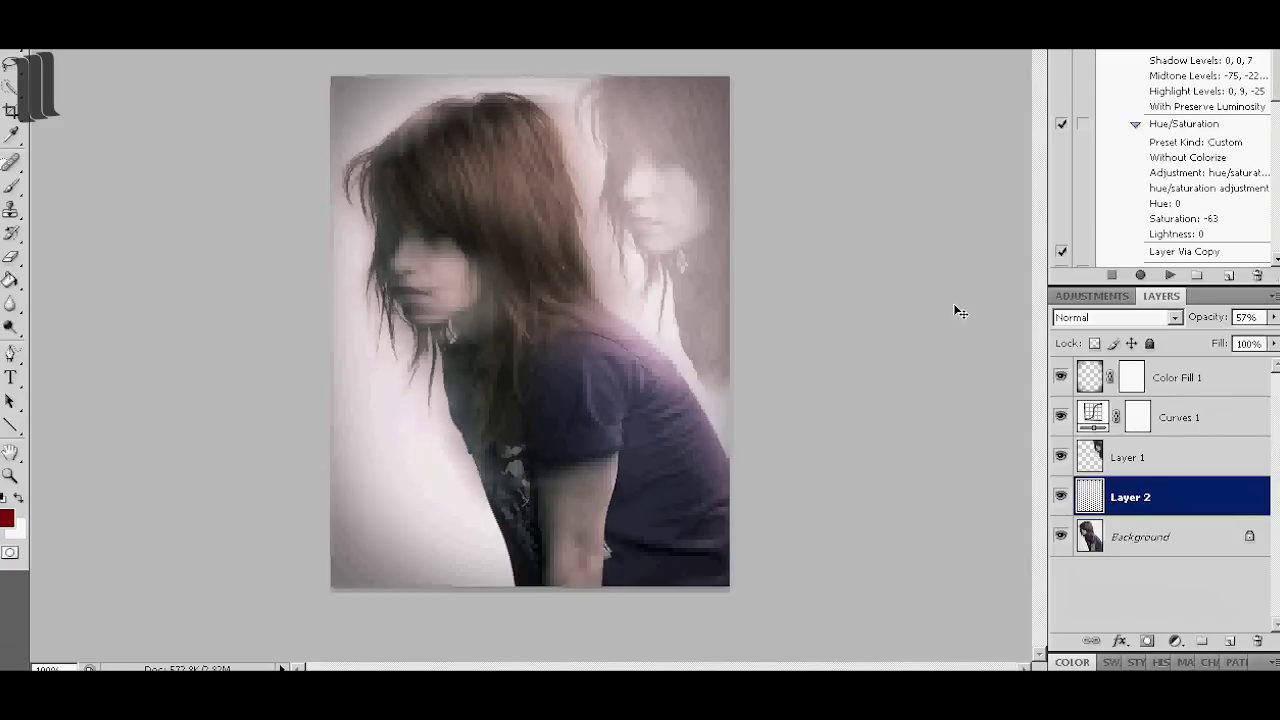
Step: Lower Layer 2's opacity to 31%
click(1128, 457)
click(1128, 498)
click(1273, 317)
drag(1227, 341, 1205, 343)
click(1061, 497)
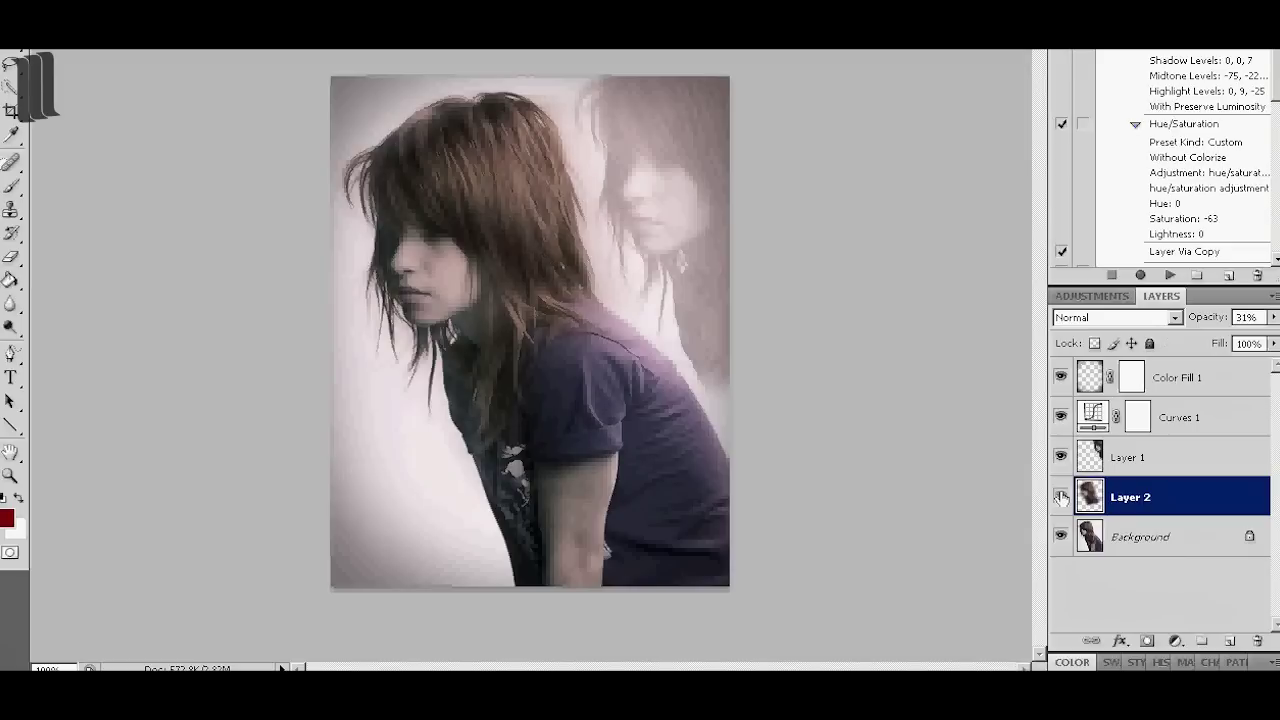
click(1149, 541)
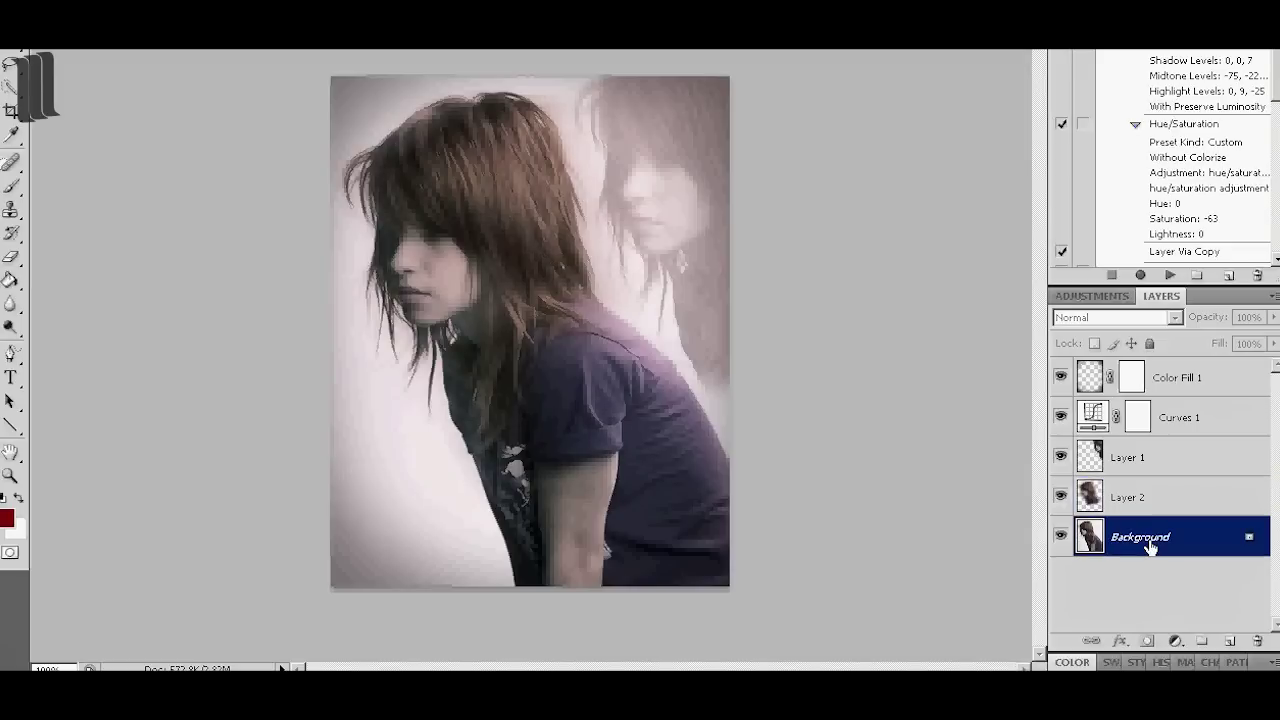
key(alt+f)
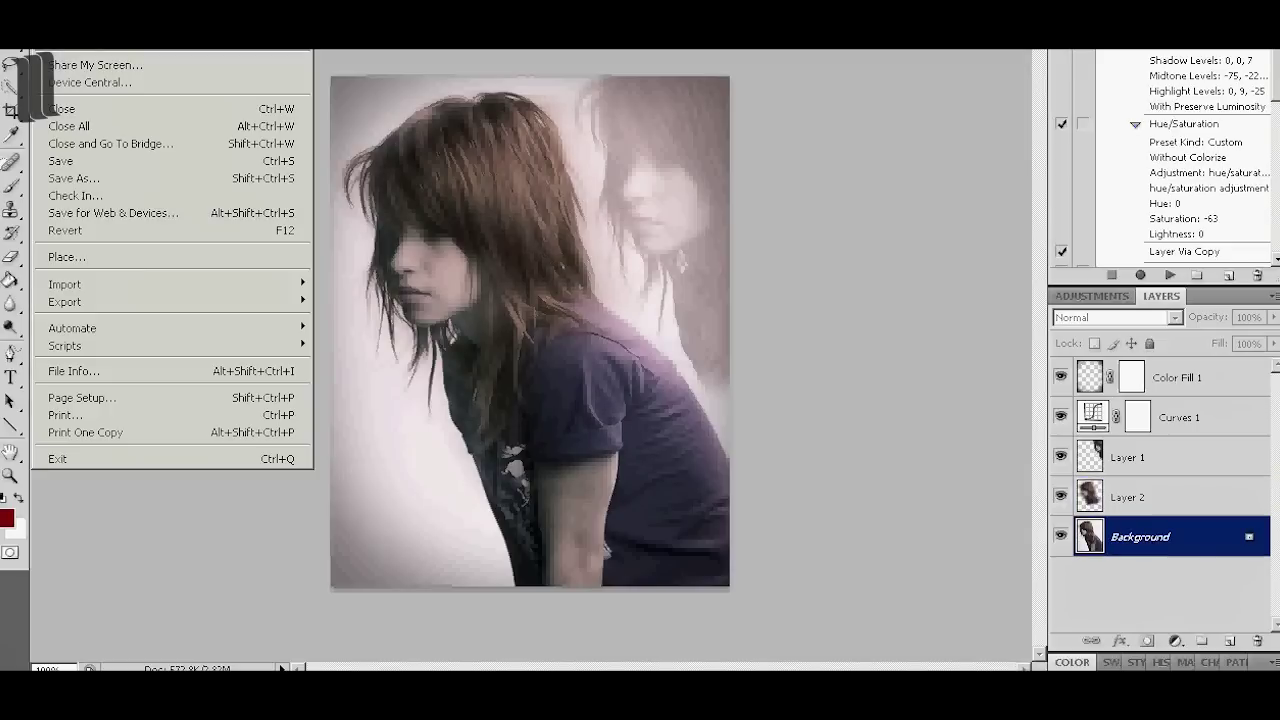
Step: Open the Riot texture and place it as Layer 3 above Layer 1
key(ctrl+o)
scroll(543, 257, down, 3)
key(Escape)
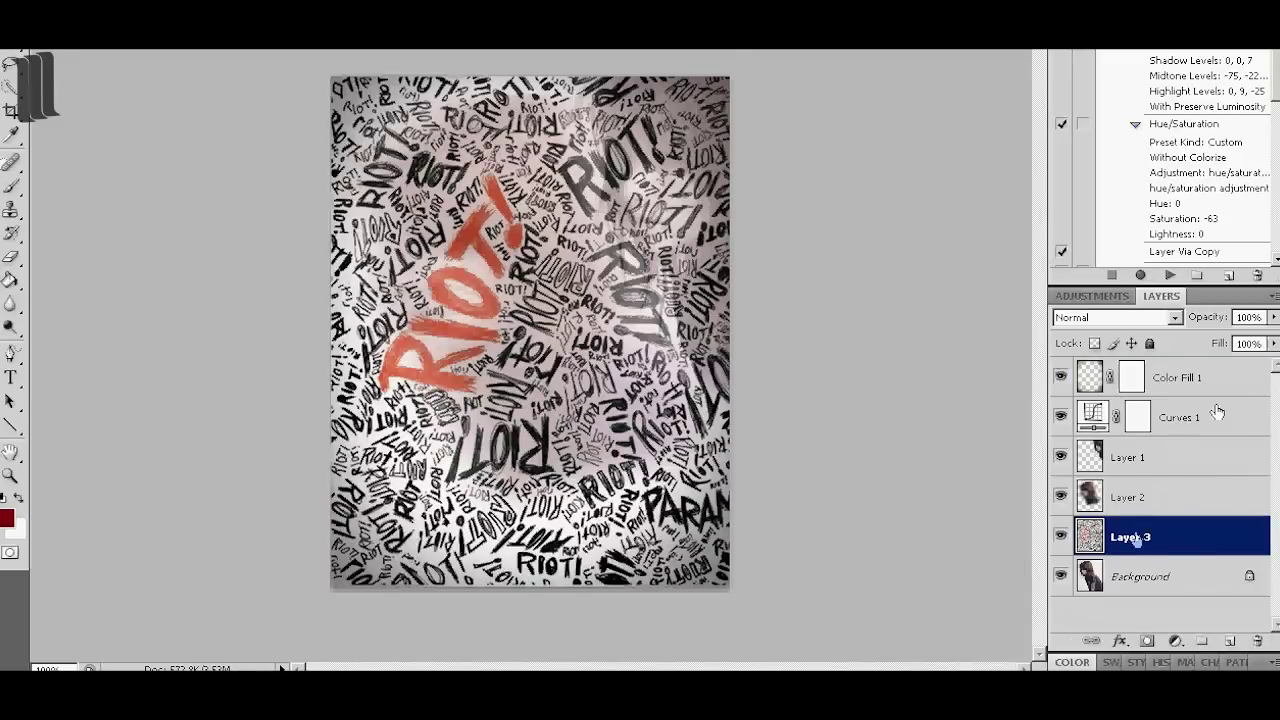
drag(1180, 537, 1180, 450)
Step: Try Overlay, Screen and Hard Light blend modes on the Riot texture layer
click(1117, 317)
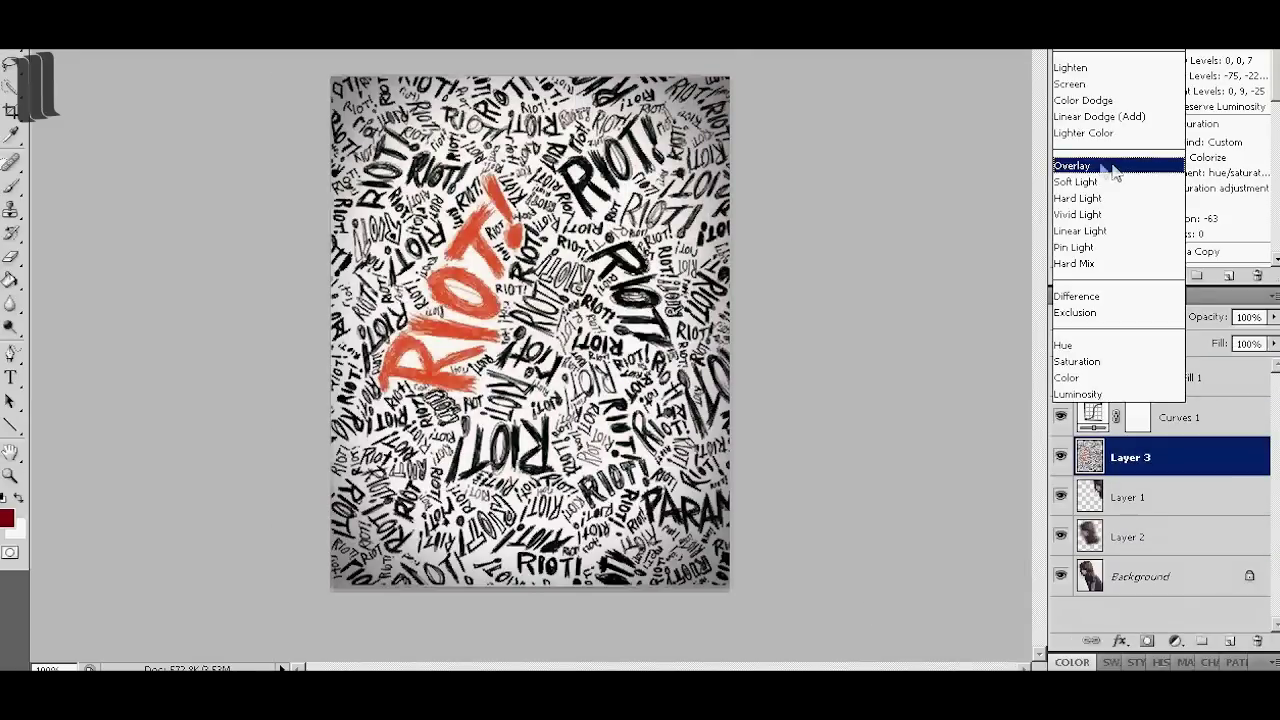
click(1115, 165)
click(1110, 317)
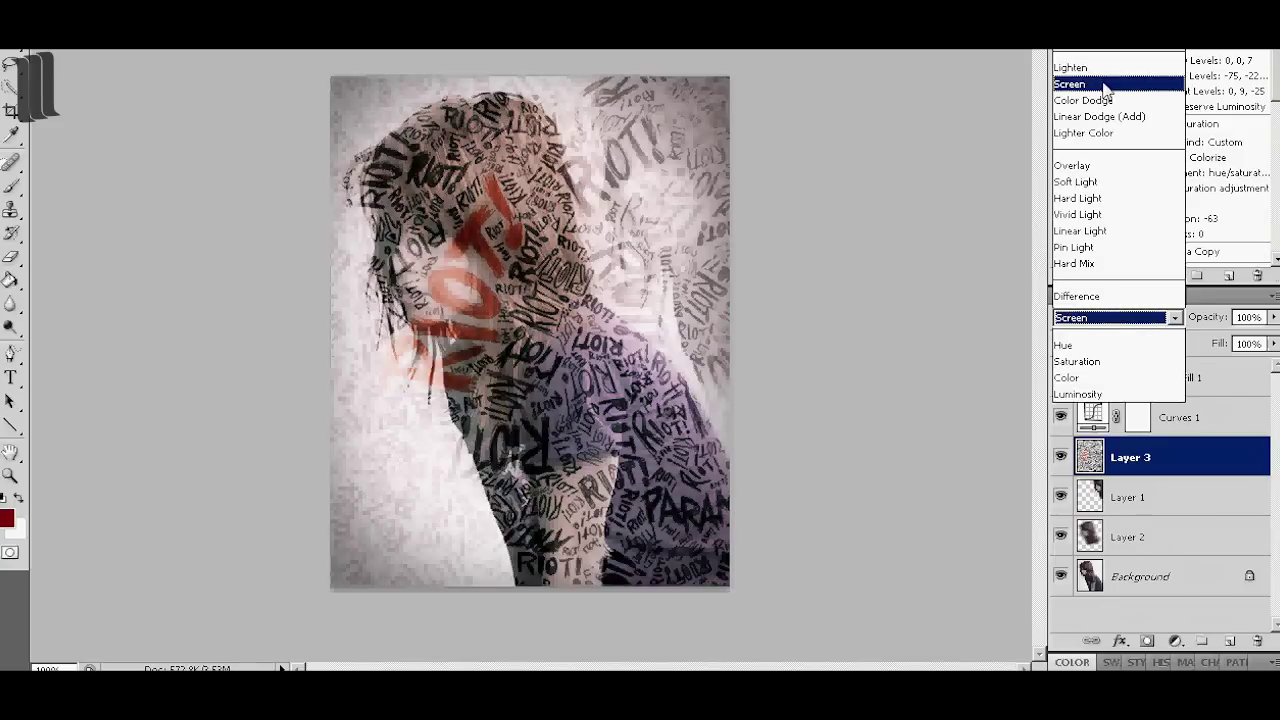
click(1105, 88)
key(Up)
key(Up)
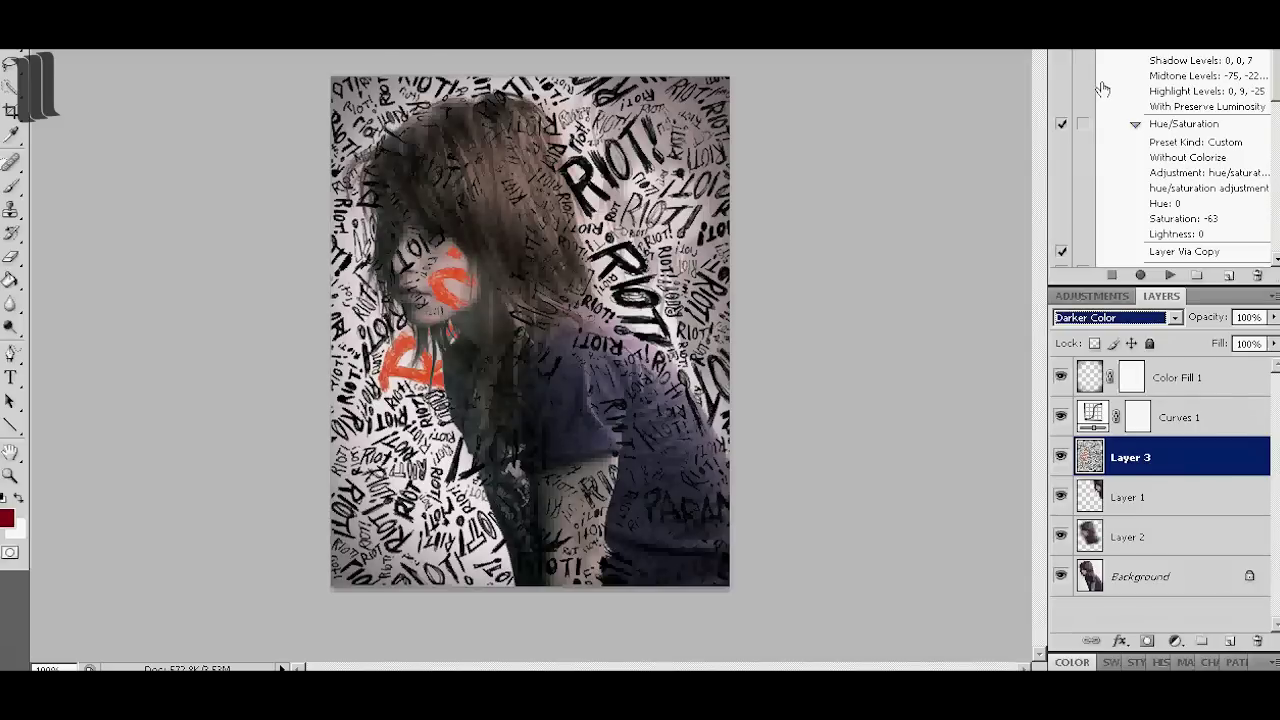
key(Down)
key(Down)
key(Down)
key(Down)
key(Down)
key(Down)
key(Down)
key(Up)
key(Up)
Step: Set the Riot texture layer to Soft Light at about 9% opacity
click(1268, 340)
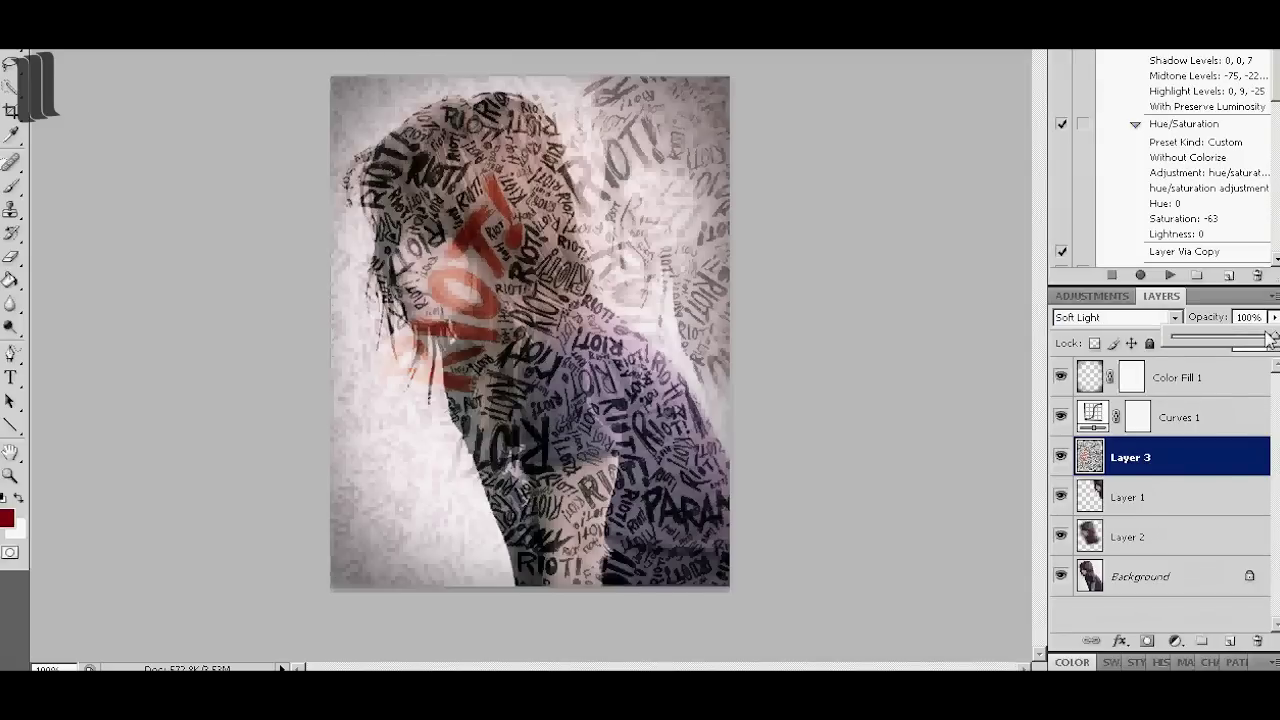
drag(1268, 340, 1190, 341)
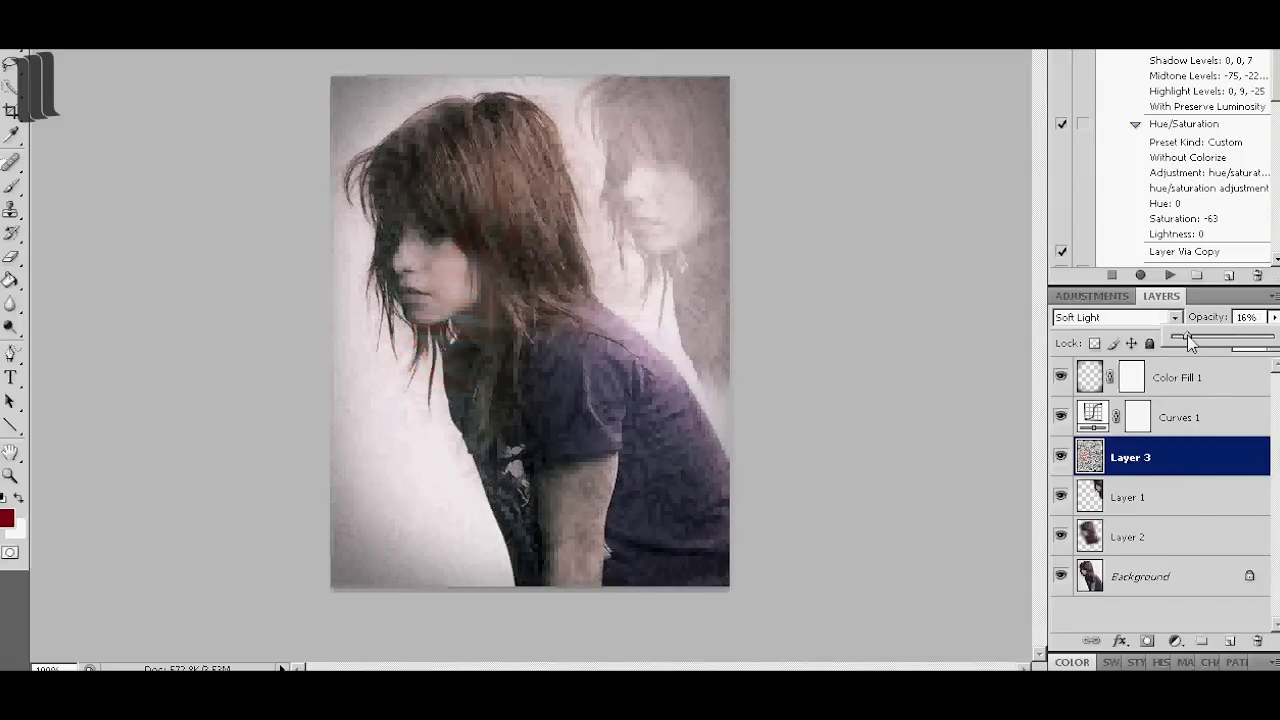
drag(1190, 341, 1192, 341)
click(1115, 317)
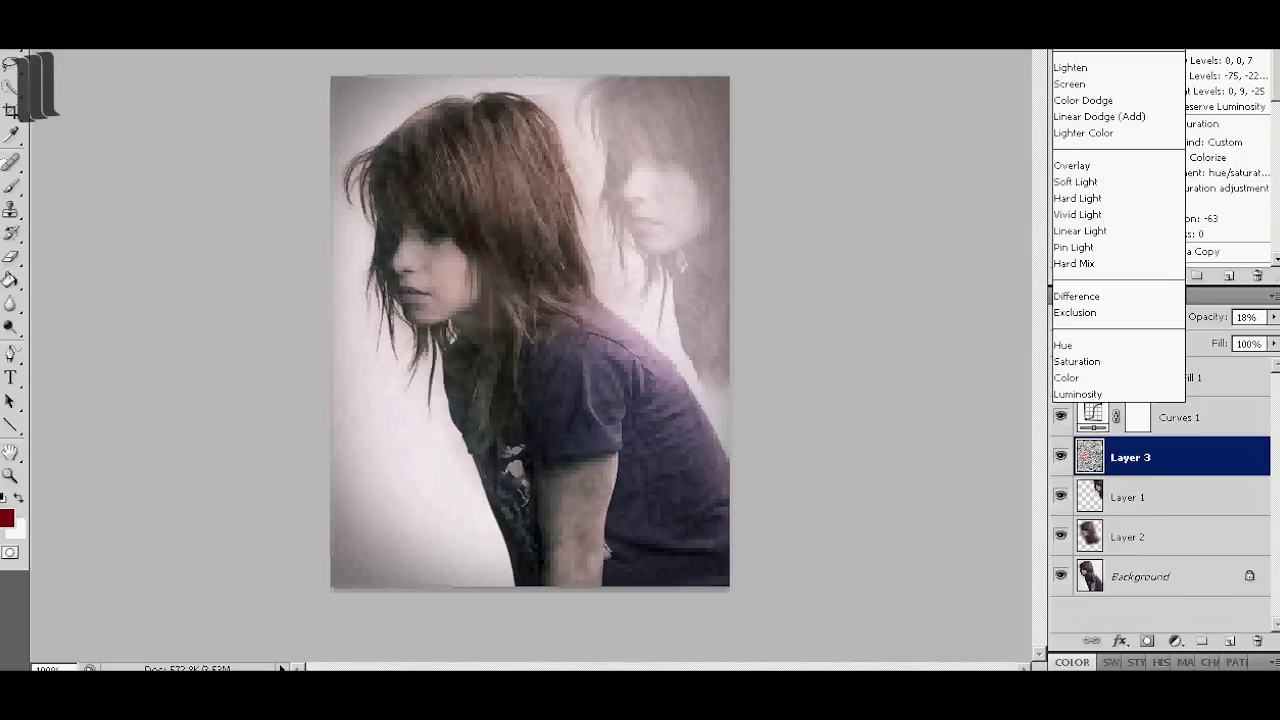
click(1077, 214)
click(1115, 317)
click(1090, 181)
click(1274, 318)
drag(1190, 341, 1181, 338)
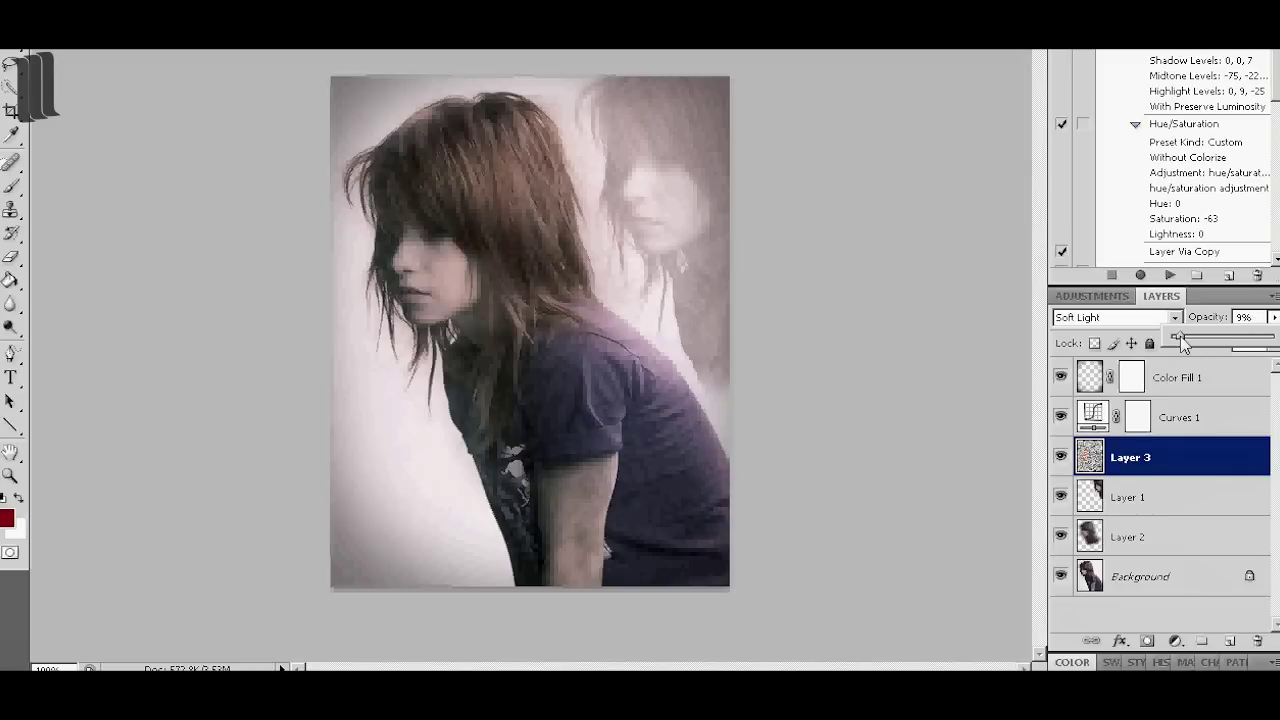
click(1082, 490)
click(1082, 577)
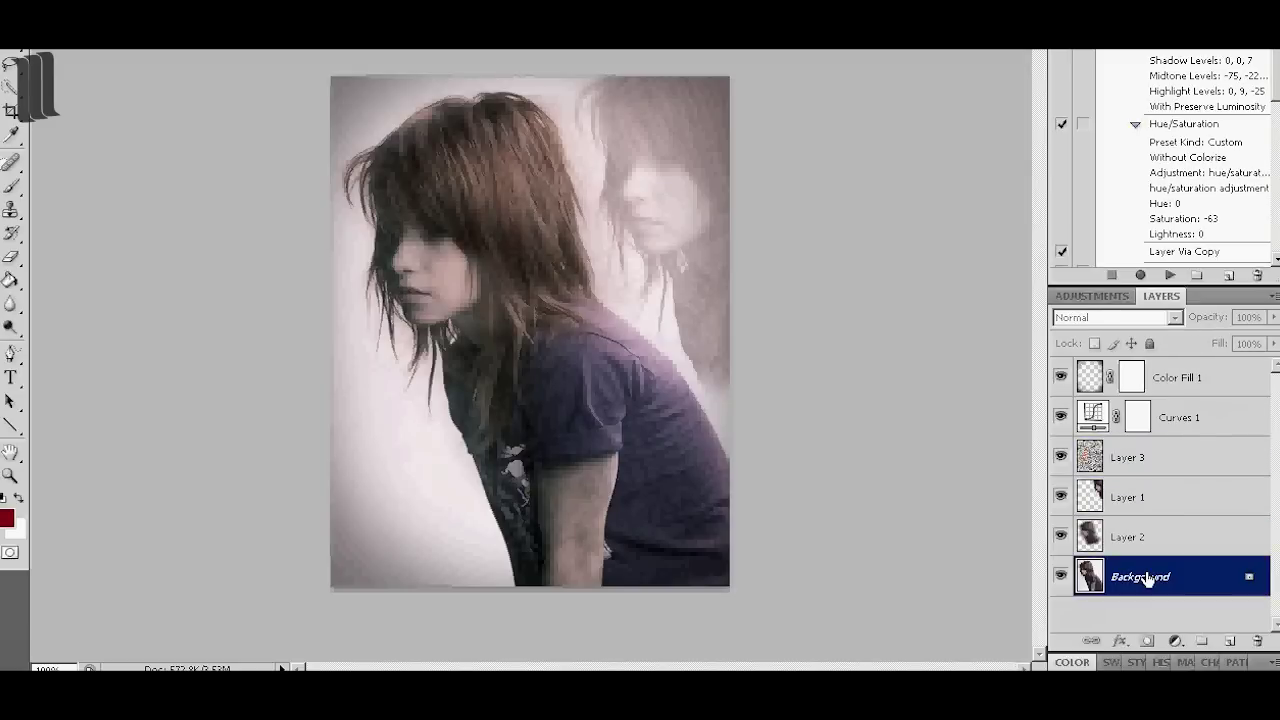
Step: Copy the red sparkle hands image into the portrait as Layer 4 above Layer 3
click(20, 40)
click(60, 44)
scroll(350, 316, down, 3)
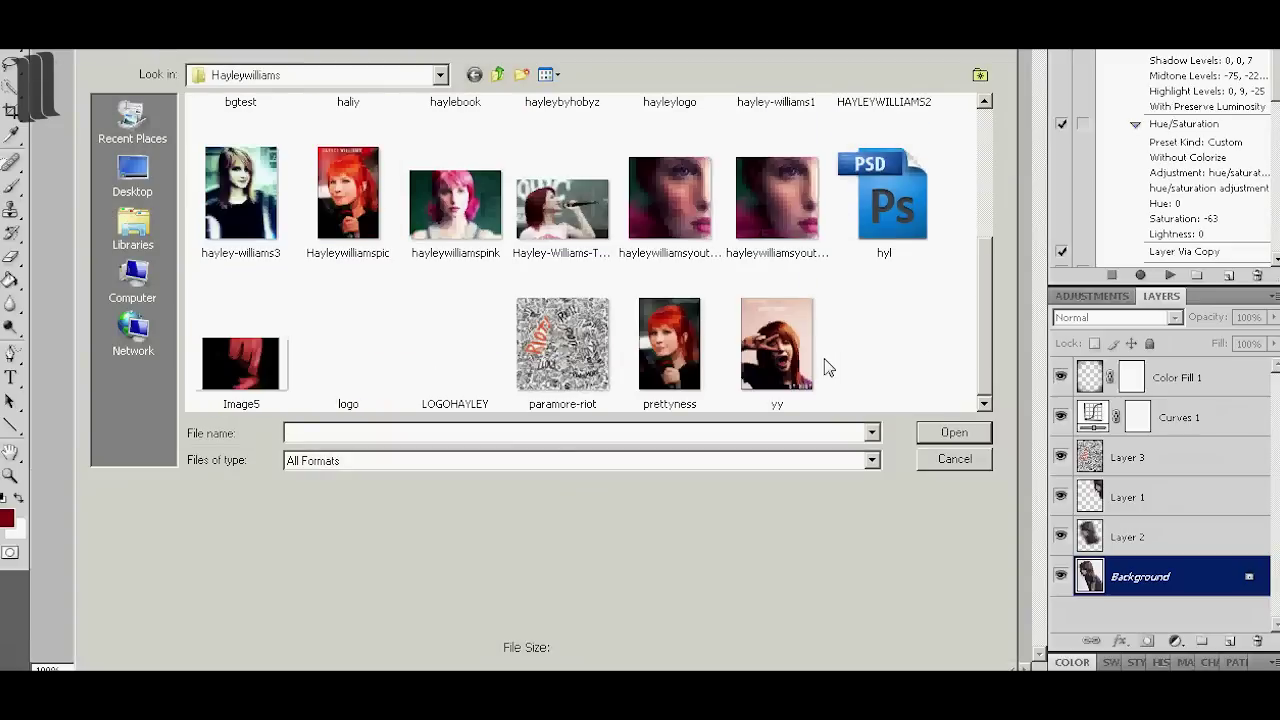
key(Escape)
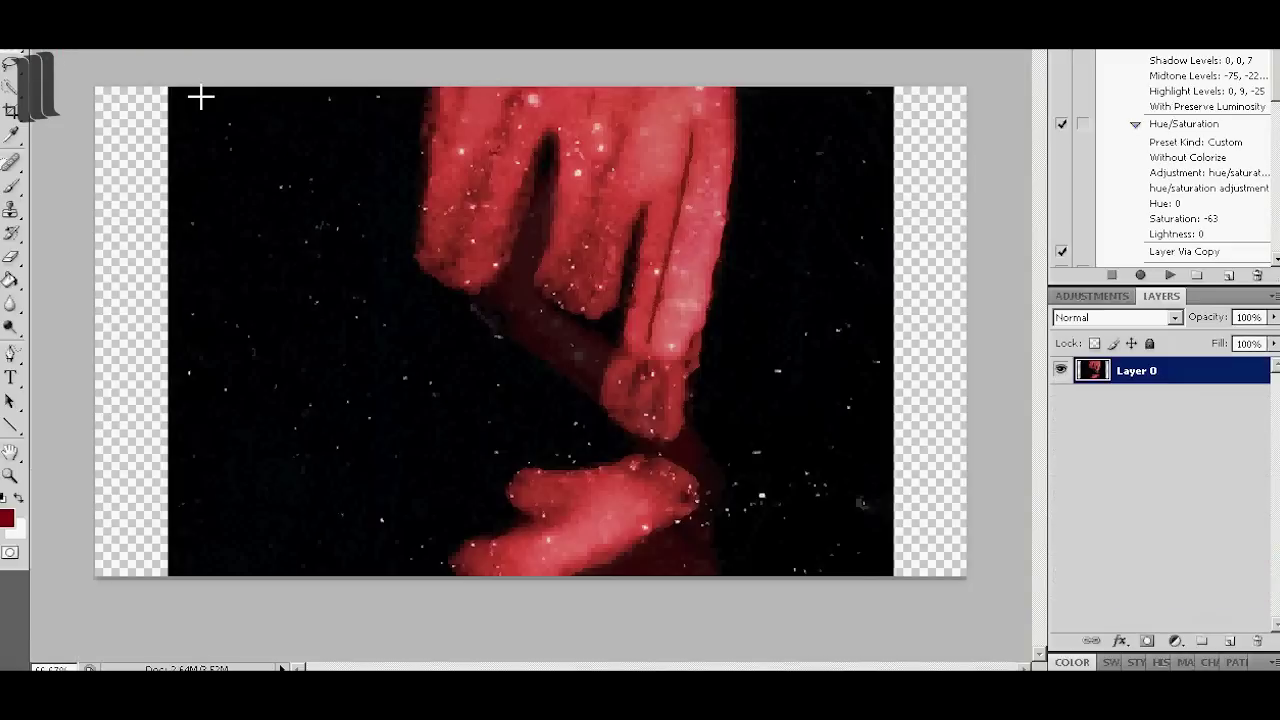
drag(180, 90, 846, 582)
key(Delete)
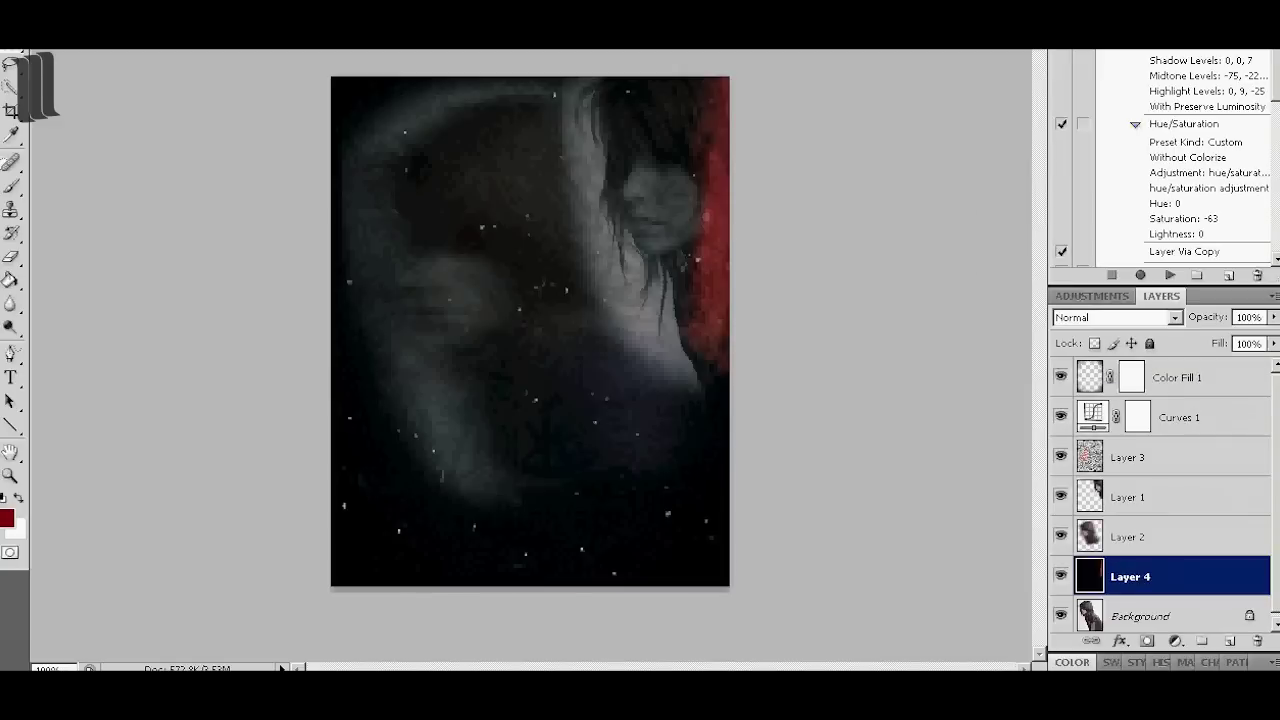
mouse_move(1180, 577)
mouse_down()
mouse_move(1180, 470)
mouse_move(1167, 478)
mouse_move(1163, 455)
mouse_up()
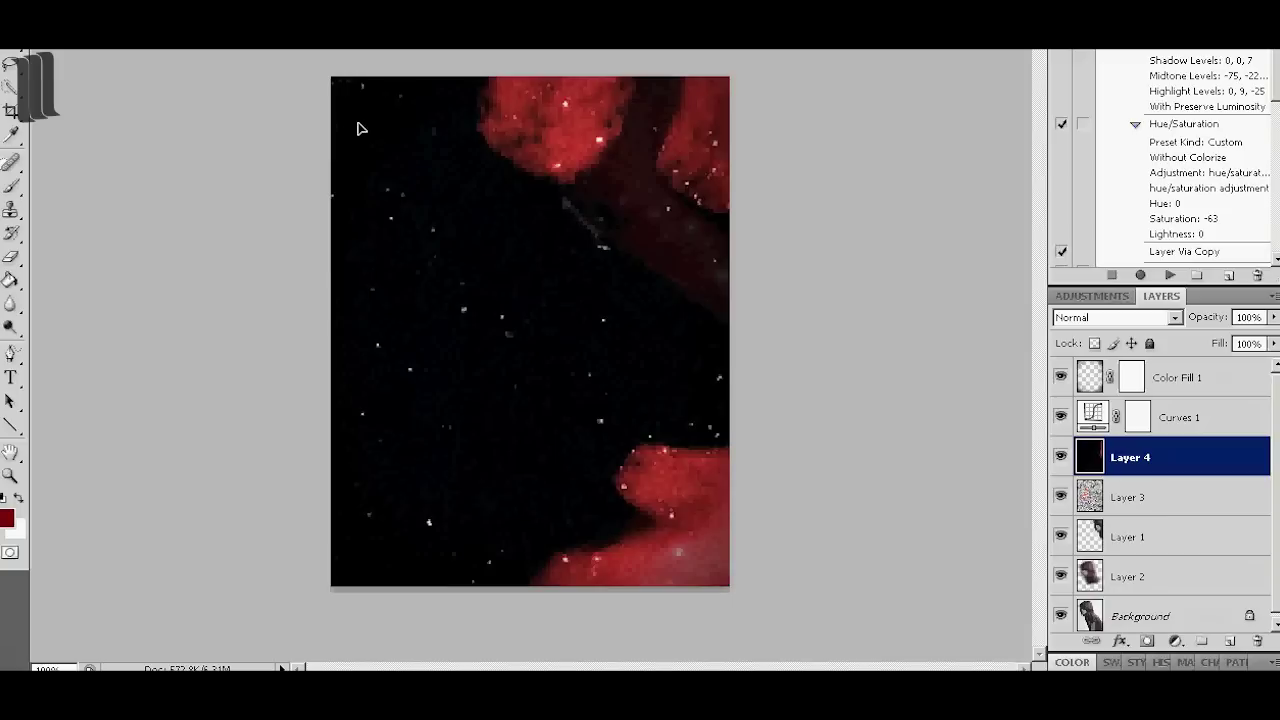
click(1115, 317)
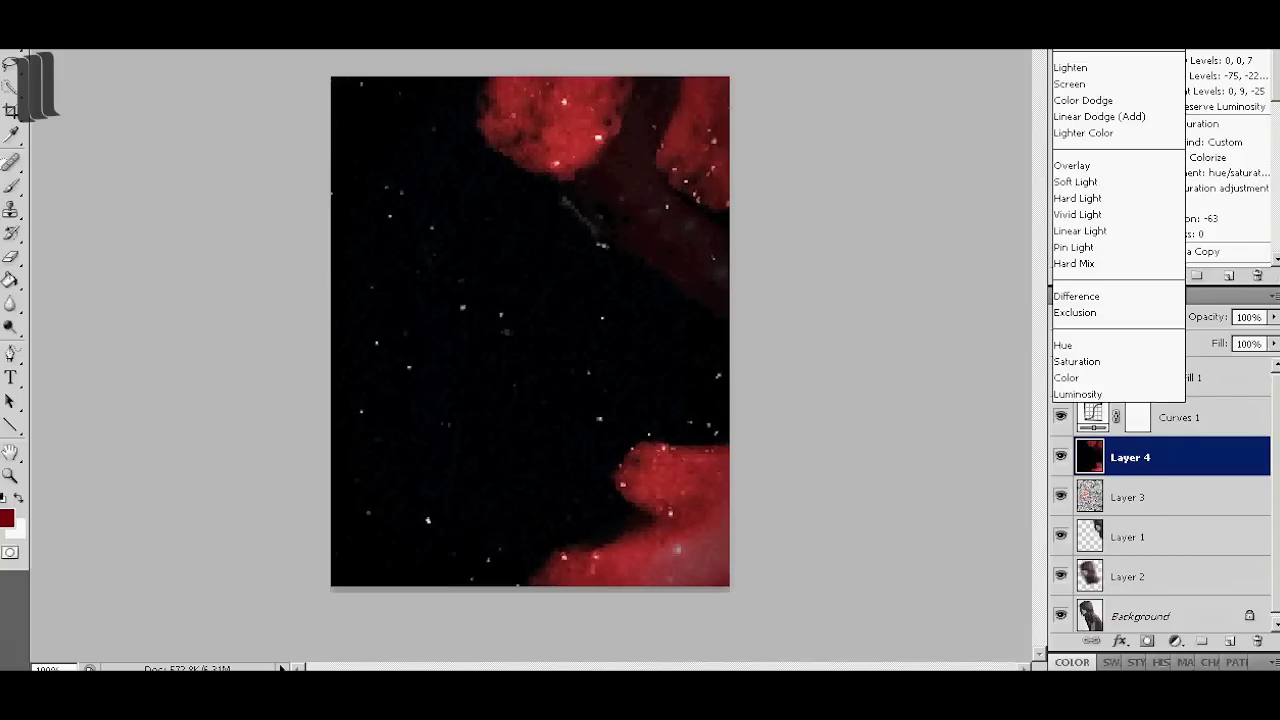
Step: Set Layer 4 to Screen blend mode at 86% opacity
click(1100, 60)
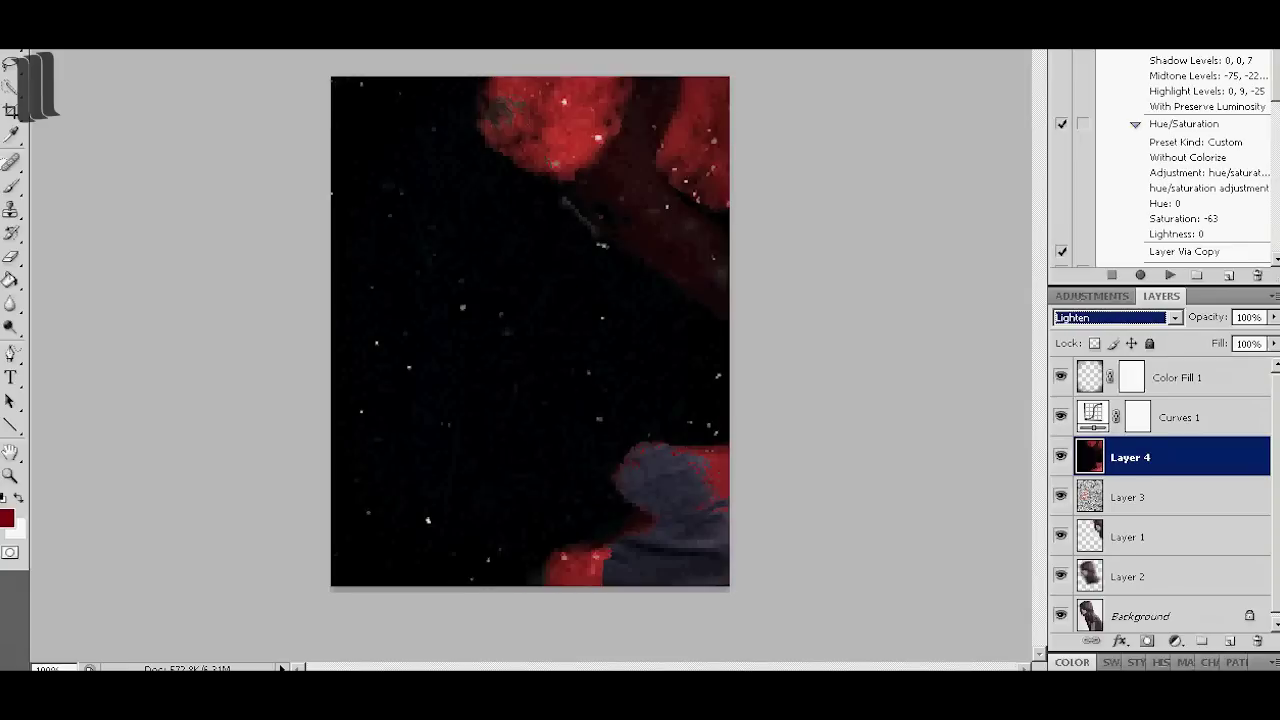
key(Down)
key(Down)
key(Down)
key(Down)
key(Up)
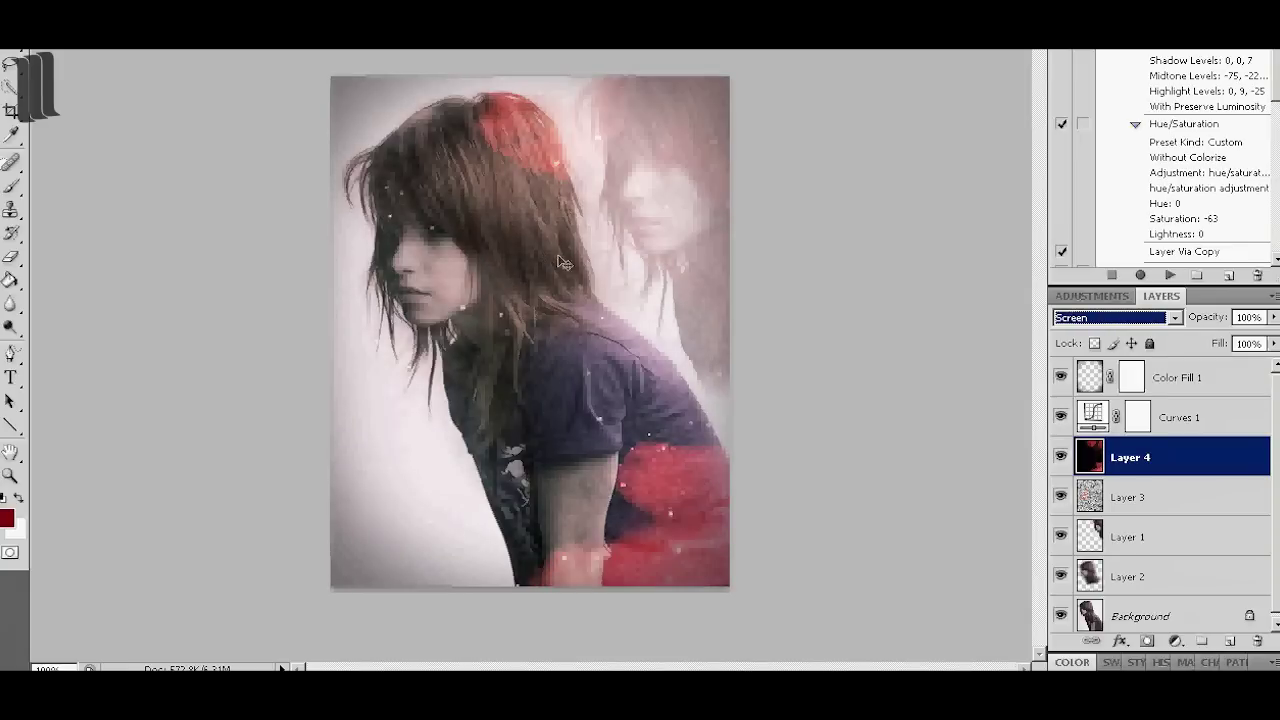
click(1273, 317)
drag(1268, 344, 1256, 344)
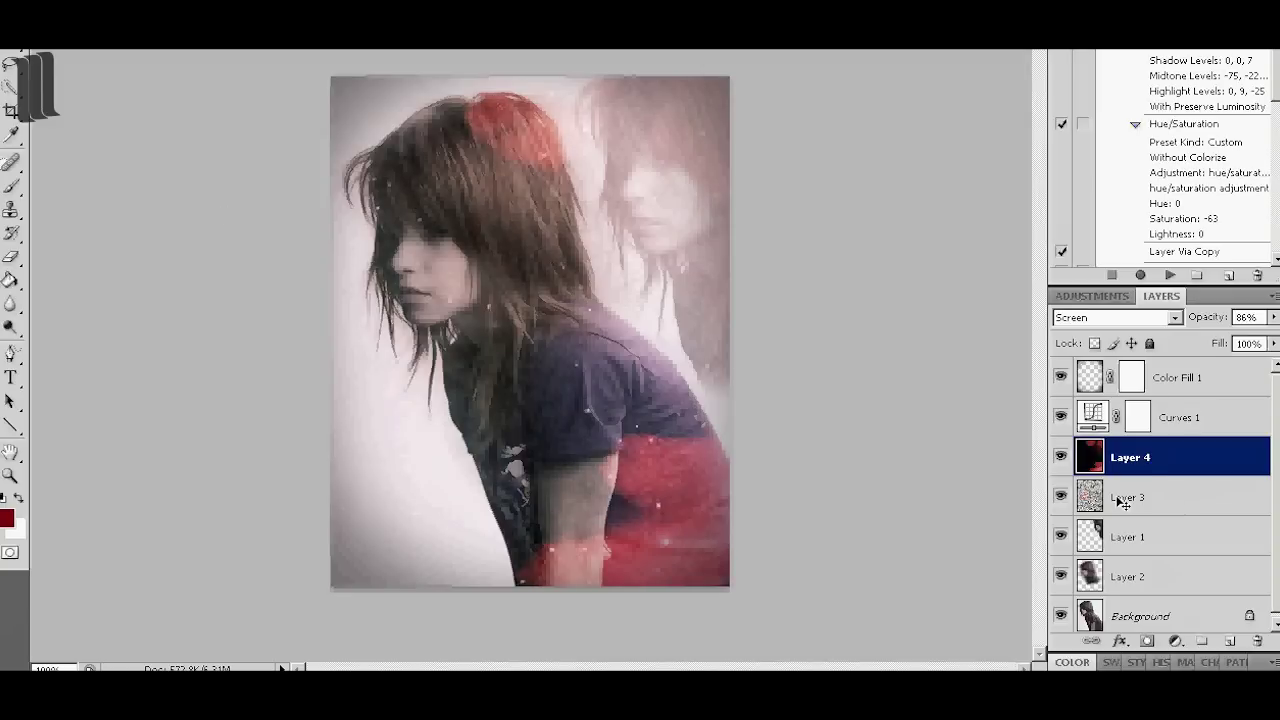
Step: Give Layer 4 a red-pink Outer Glow layer style
double_click(1150, 462)
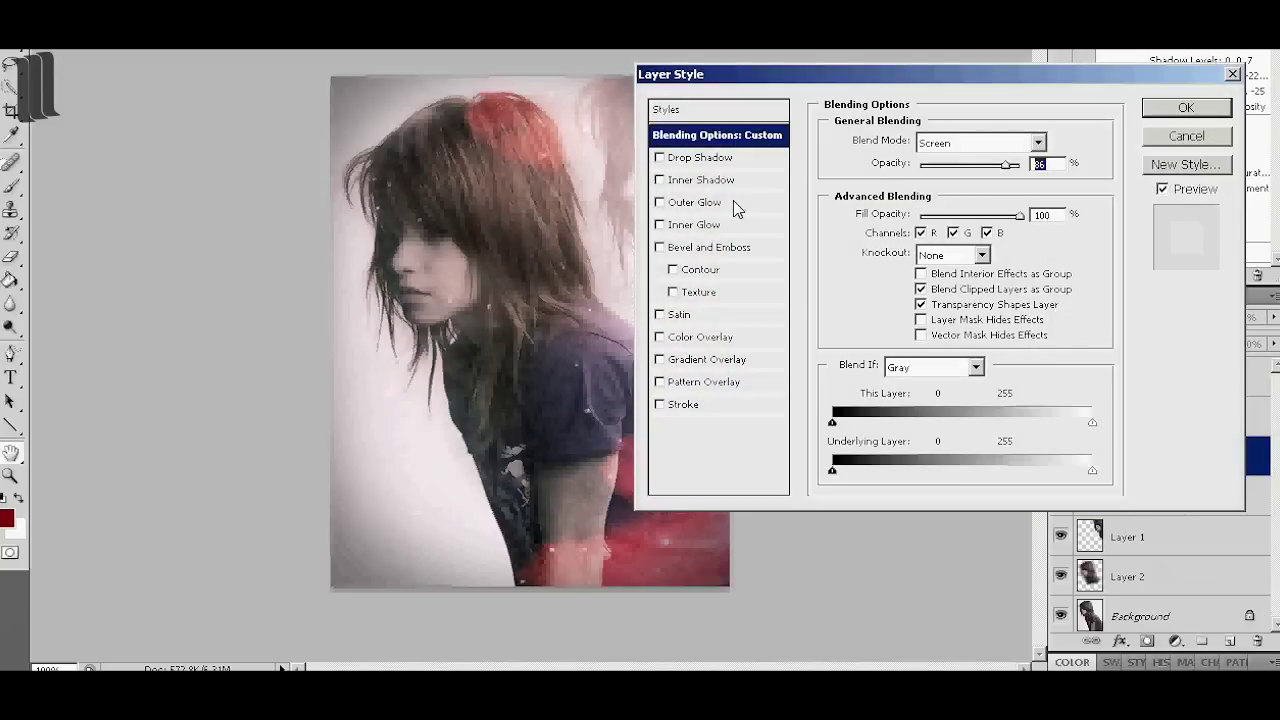
click(660, 202)
click(926, 218)
click(975, 157)
click(1159, 103)
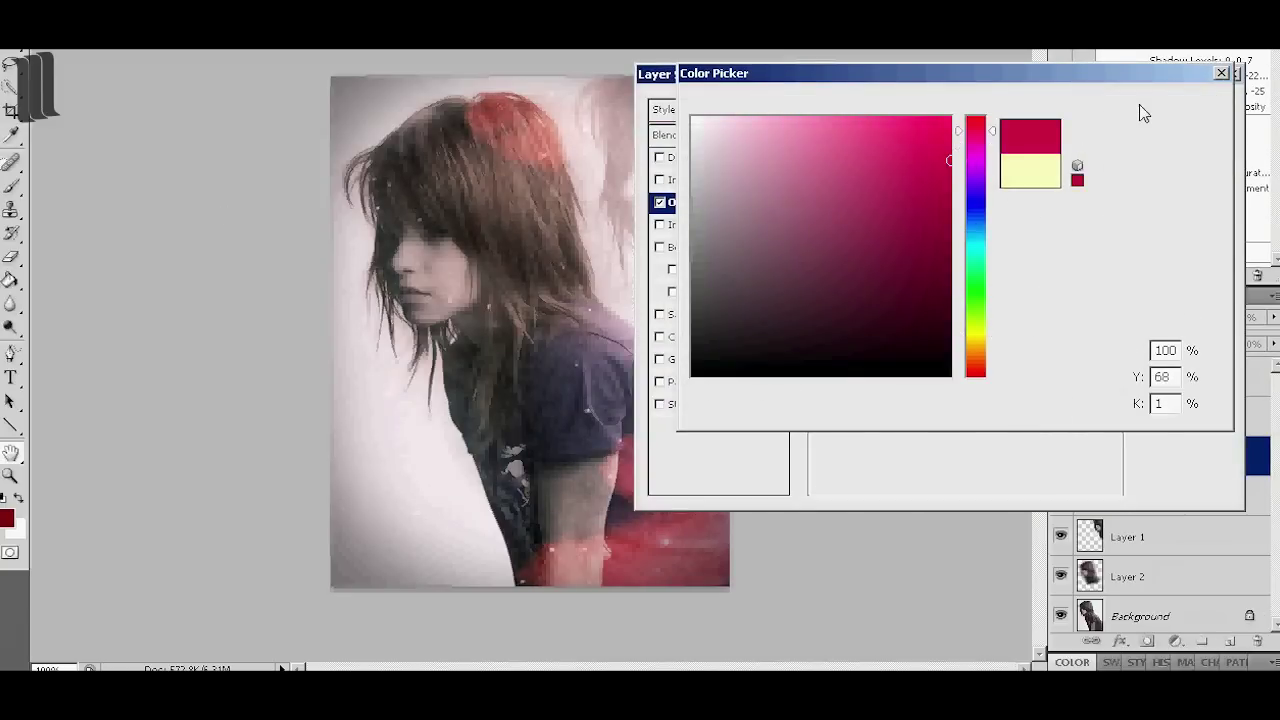
Step: Add a light pink Inner Glow to Layer 4 and apply the glow styles
click(660, 224)
click(900, 237)
click(975, 125)
click(926, 163)
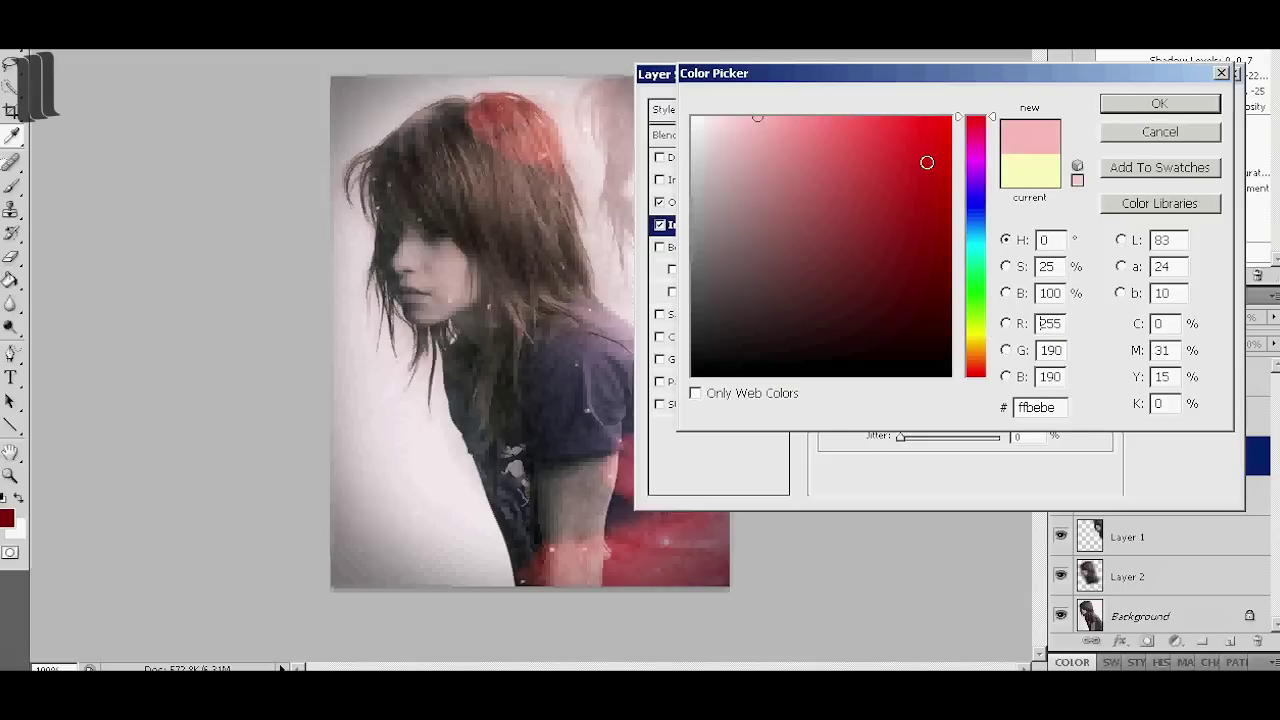
click(1159, 103)
click(712, 202)
click(1186, 107)
click(1264, 457)
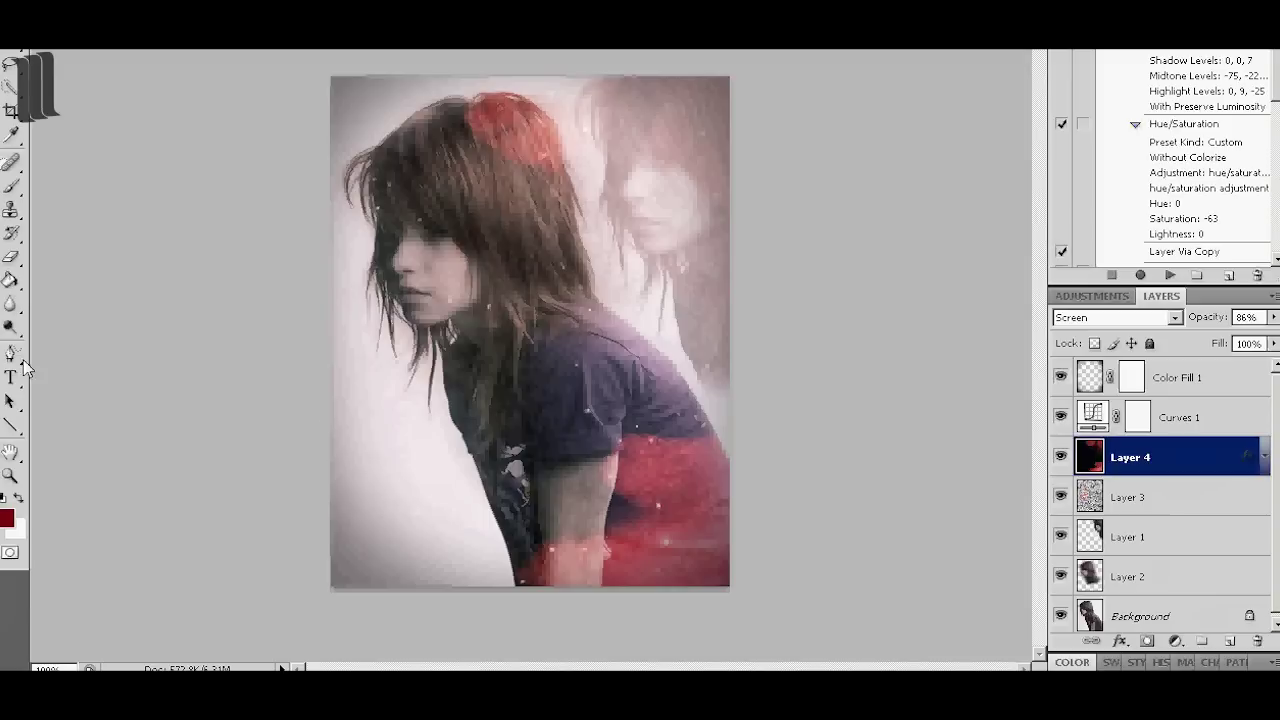
Step: Add a 'Hayley' text layer at the image's left
key(t)
click(356, 482)
text(Hyal)
key(ctrl+a)
text(Ha)
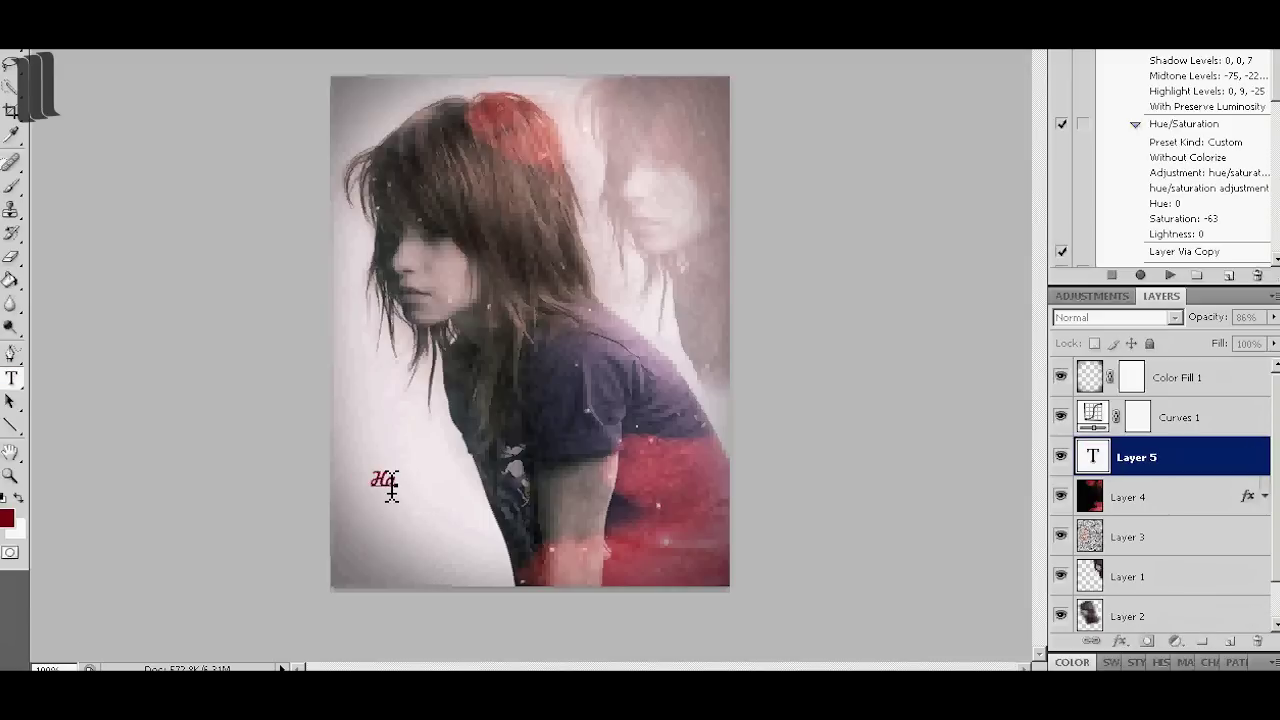
text(yley)
key(ctrl+Return)
Step: Duplicate the text as 'Williams', placed slightly right and below 'Hayley'
key(ctrl+j)
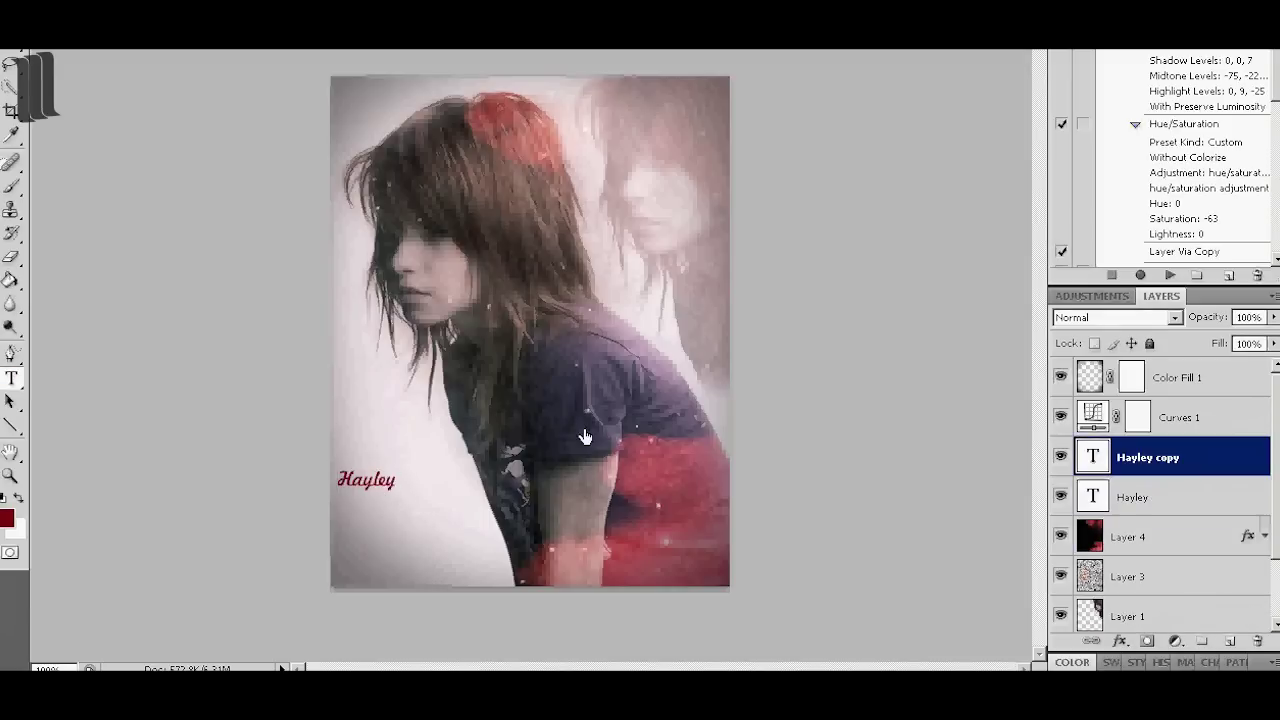
key(ctrl+Left)
key(ctrl+Left)
key(ctrl+Left)
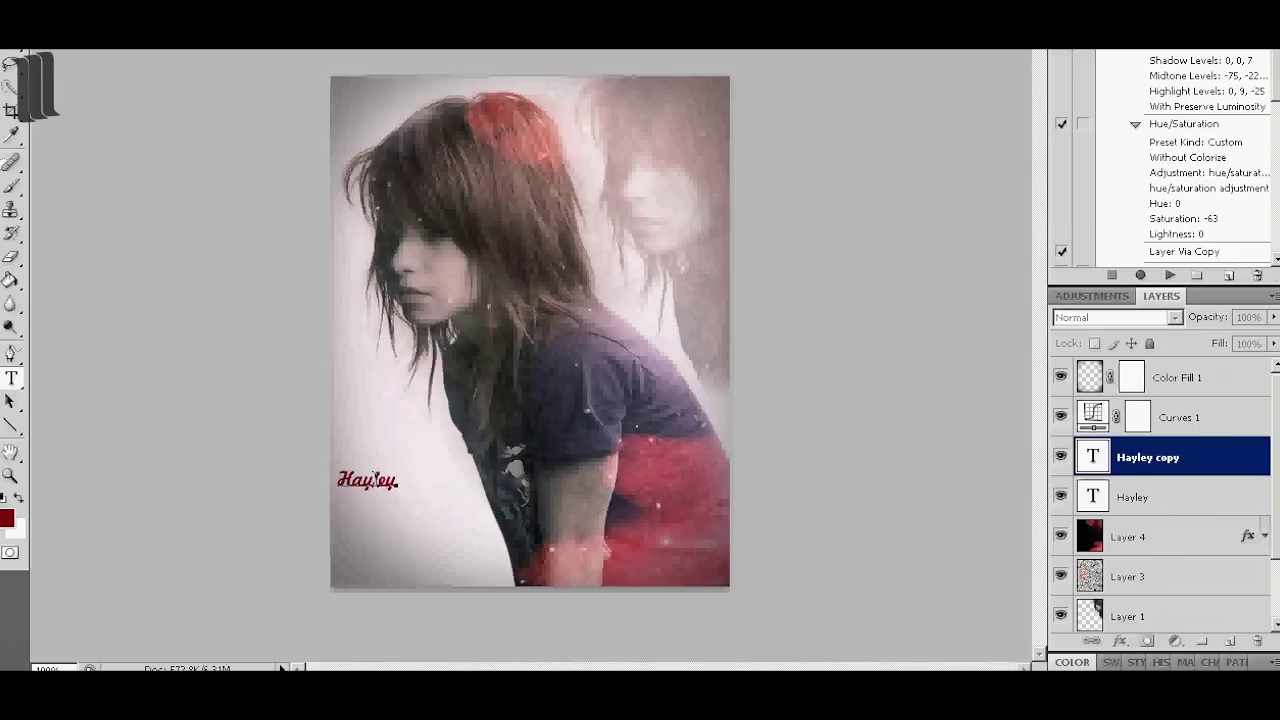
text(Williams)
key(ctrl+Return)
drag(384, 504, 398, 510)
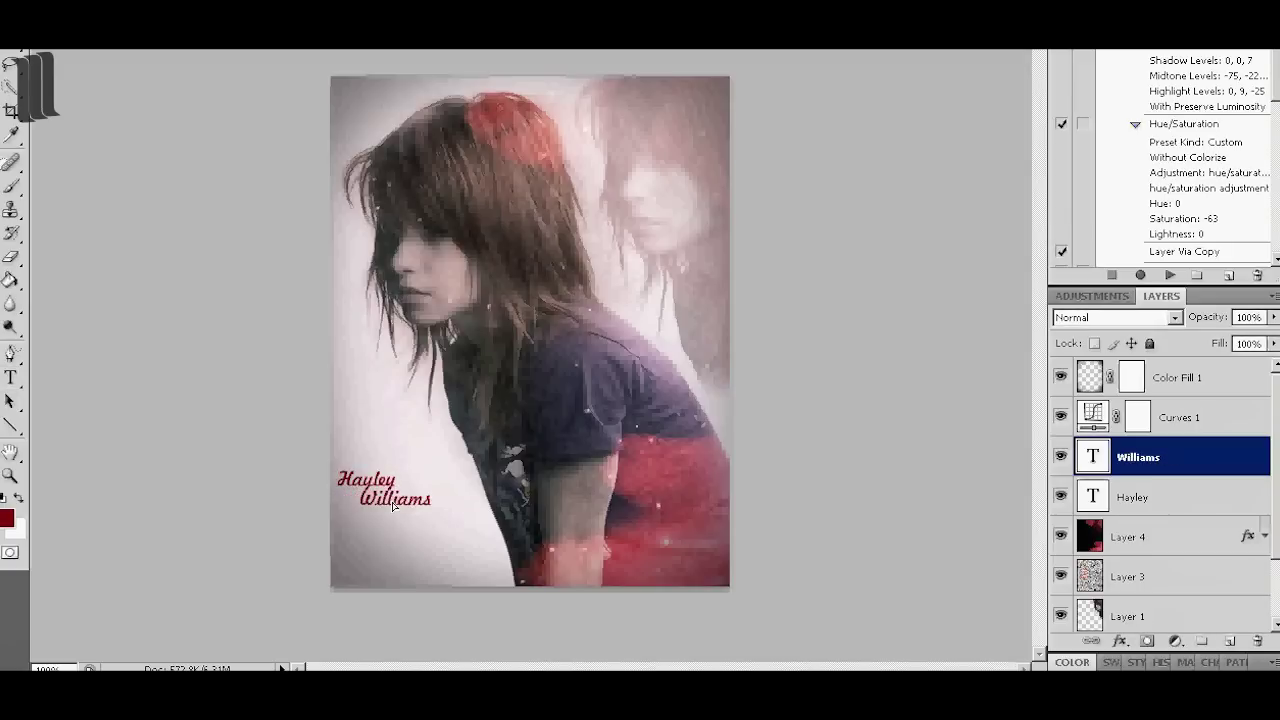
Step: Colour both name layers magenta, shift them lower right, and group them
shift+click(1160, 490)
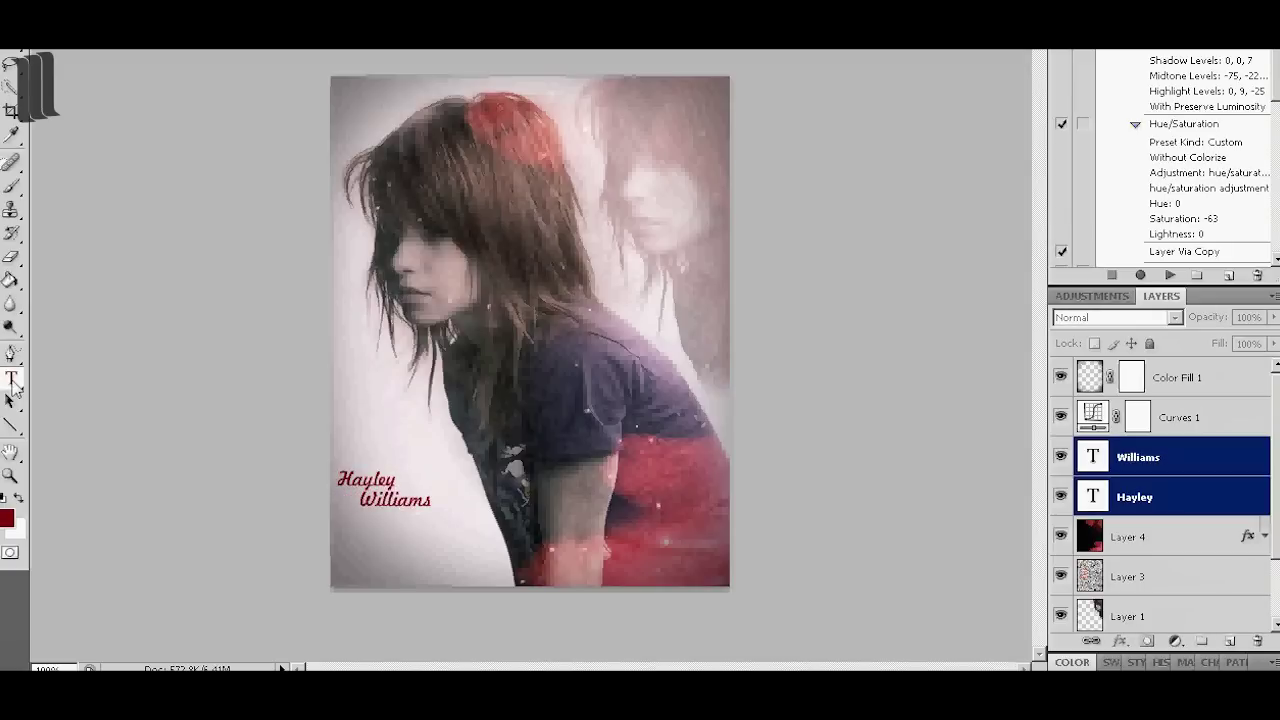
click(690, 30)
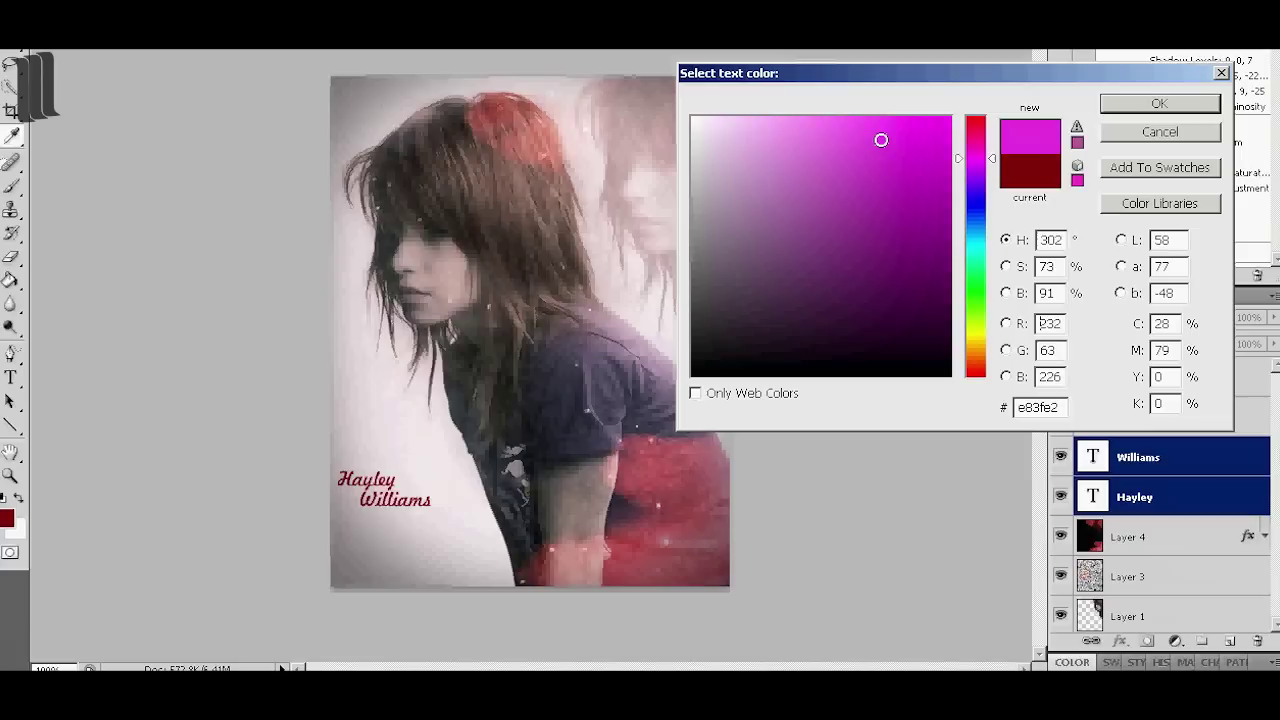
click(1108, 104)
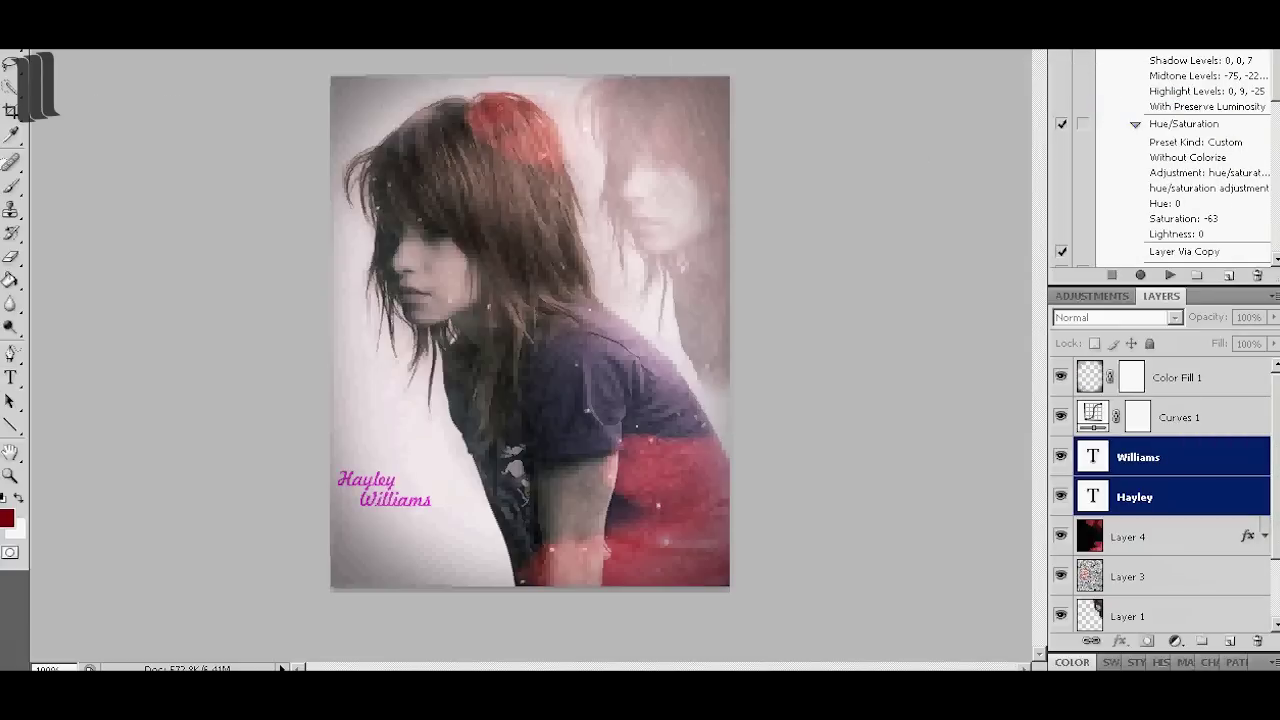
drag(436, 537, 427, 530)
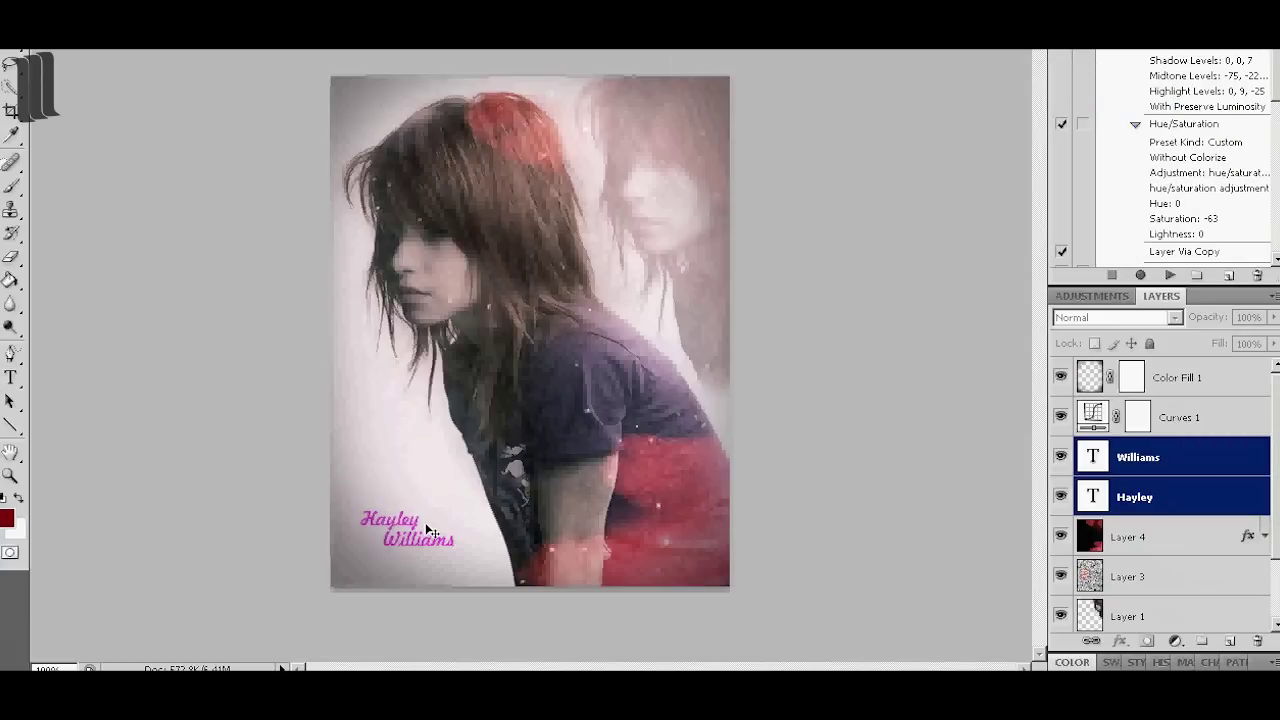
drag(427, 530, 428, 538)
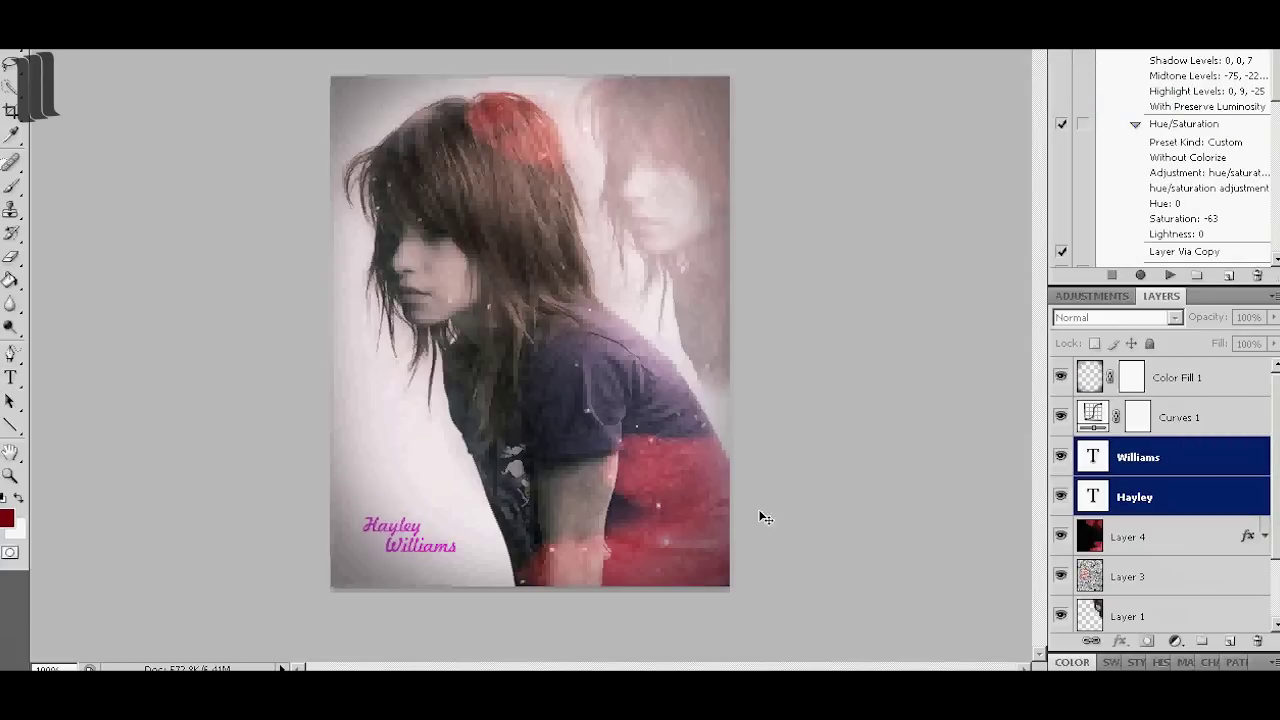
key(ctrl+g)
right_click(1157, 460)
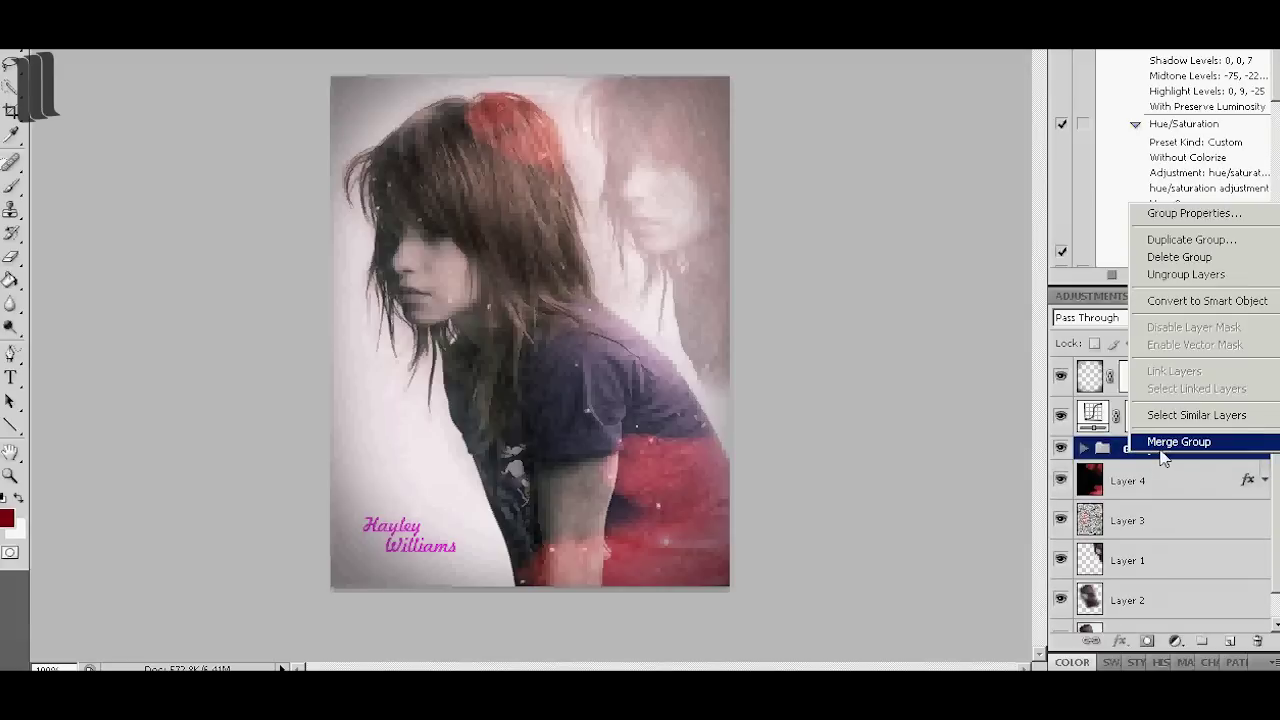
Step: Merge the name group into one layer at 60% opacity, nudged slightly left
click(1155, 447)
click(1274, 318)
drag(1268, 336, 1233, 336)
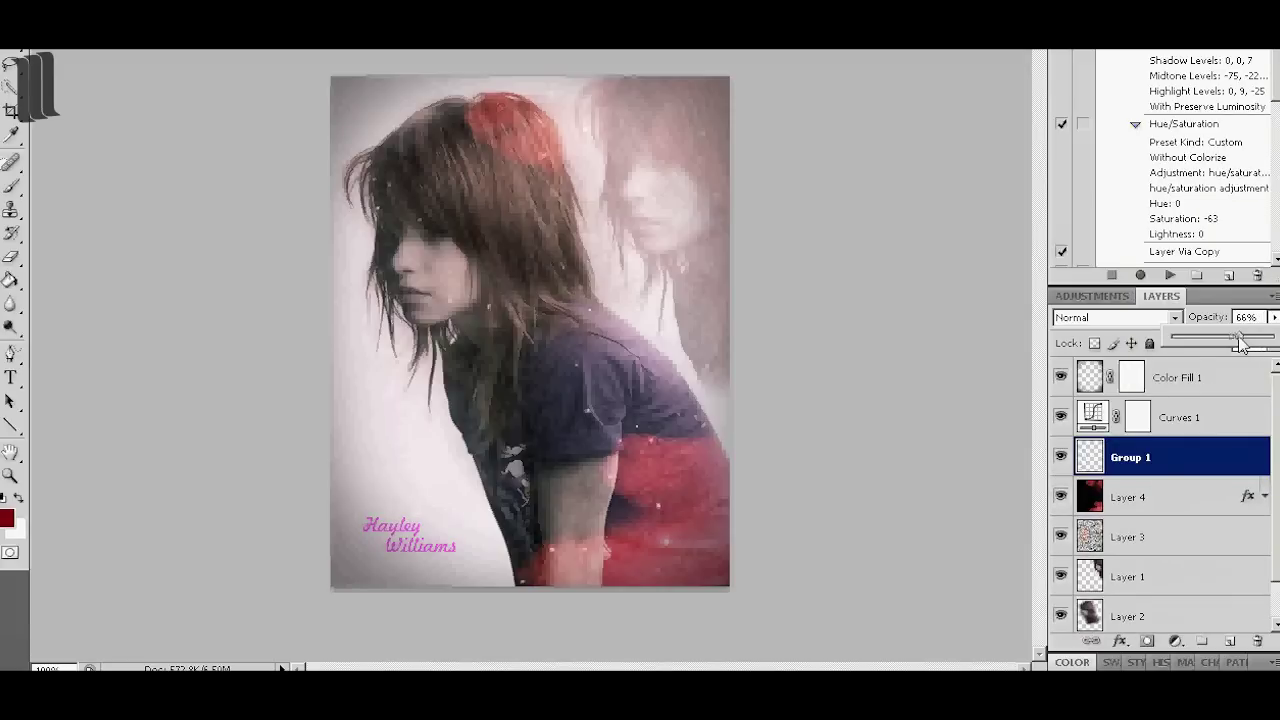
mouse_move(437, 555)
mouse_down()
mouse_move(428, 566)
mouse_move(430, 555)
mouse_up()
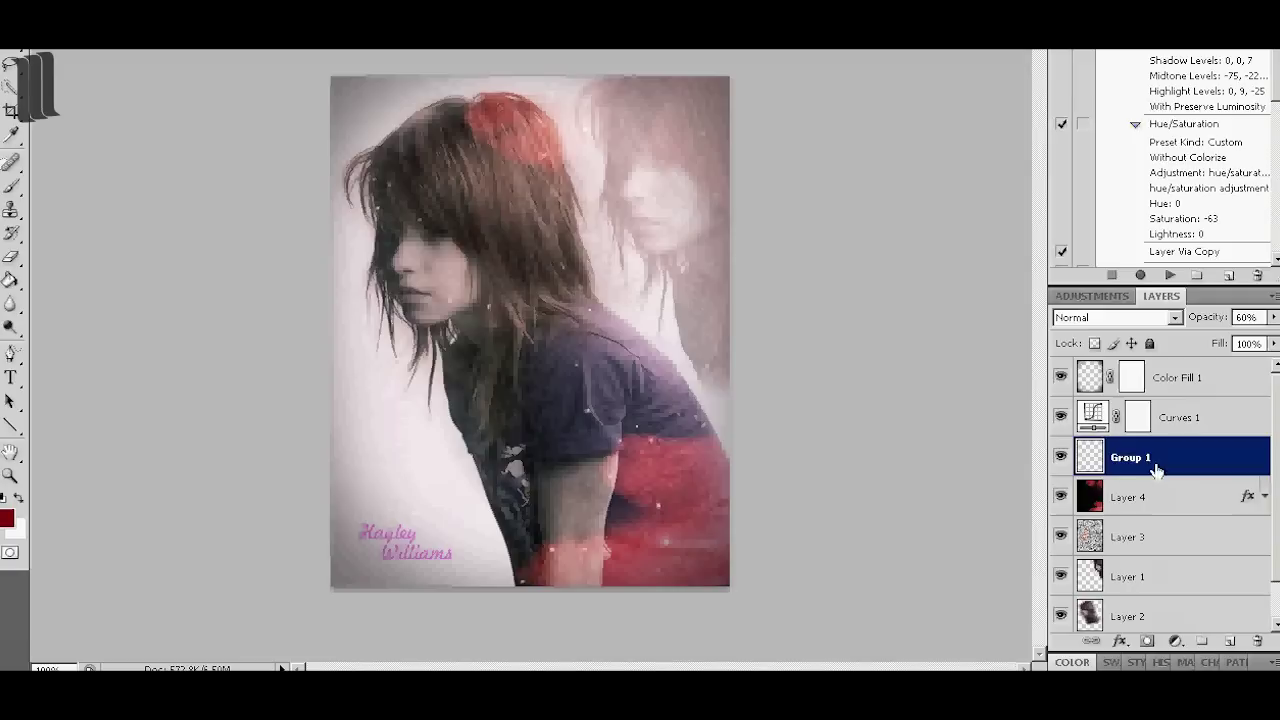
Step: Duplicate the merged name layer and scale the copy larger with Free Transform
key(ctrl+j)
click(78, 45)
click(130, 274)
drag(465, 578, 472, 582)
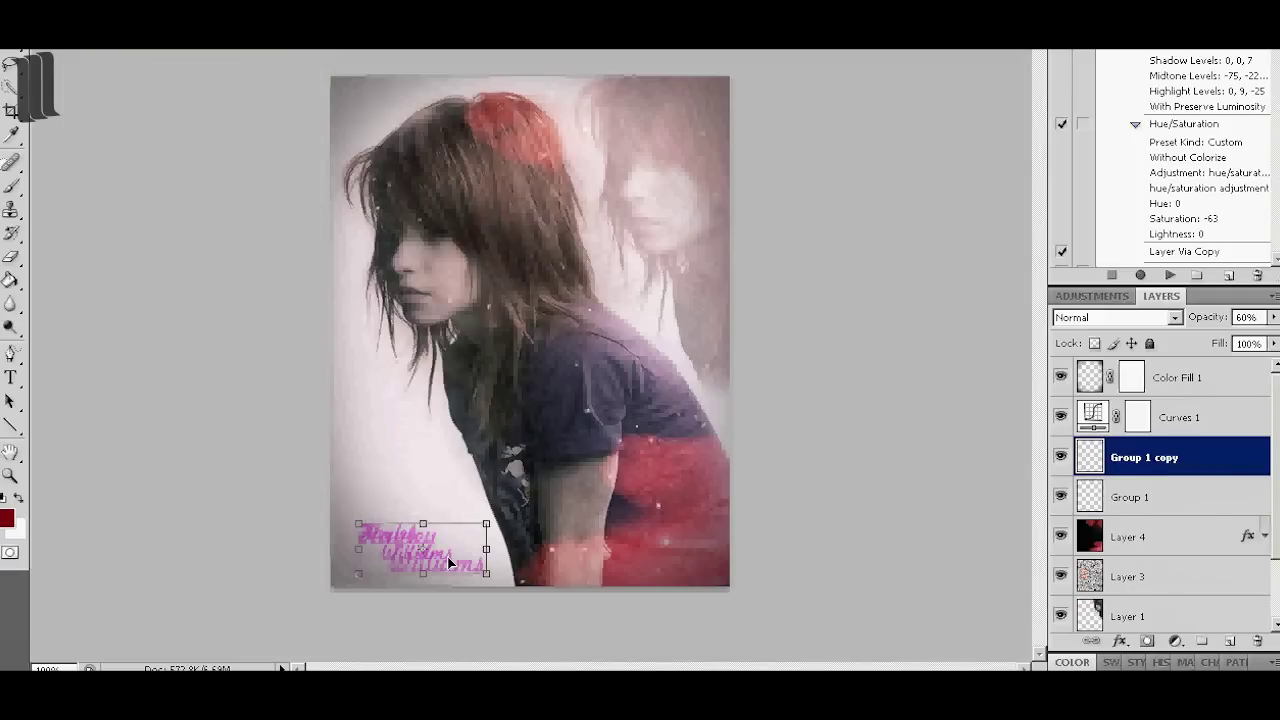
click(1110, 428)
click(576, 216)
Step: Move the enlarged copy beneath the original and fade it to 16% opacity
drag(1047, 513, 1050, 515)
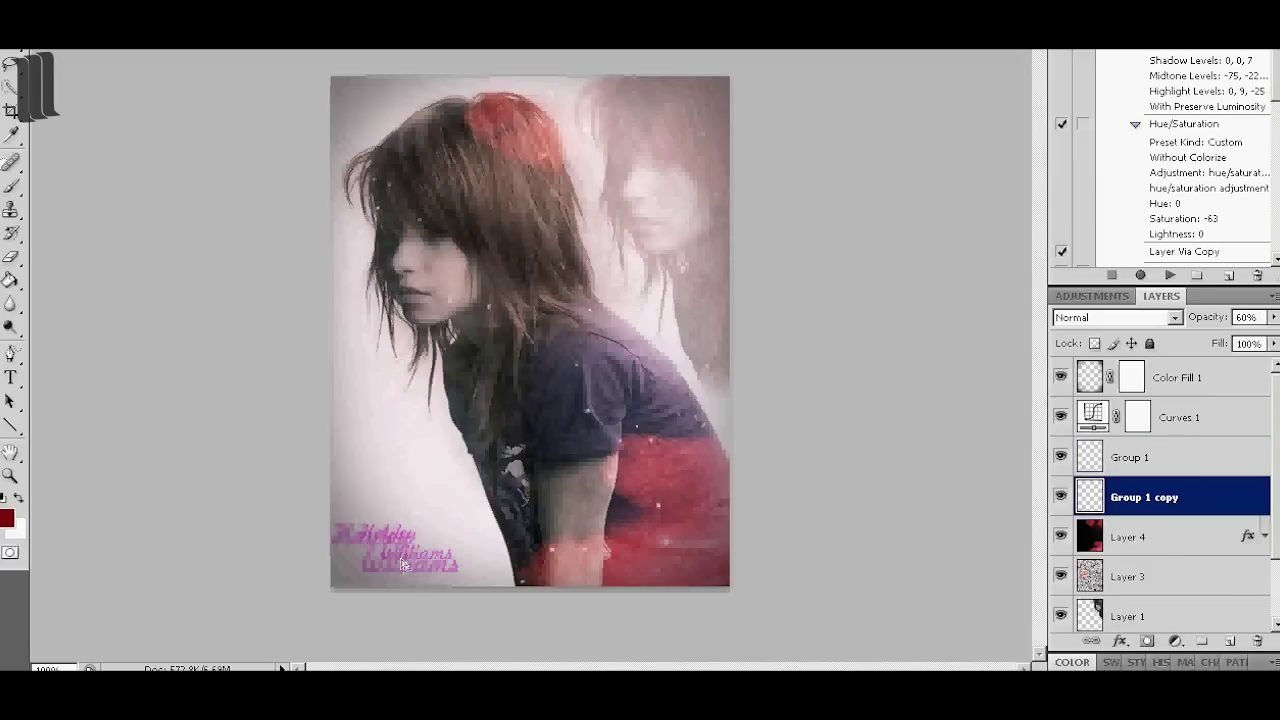
click(1273, 317)
drag(1260, 335, 1190, 342)
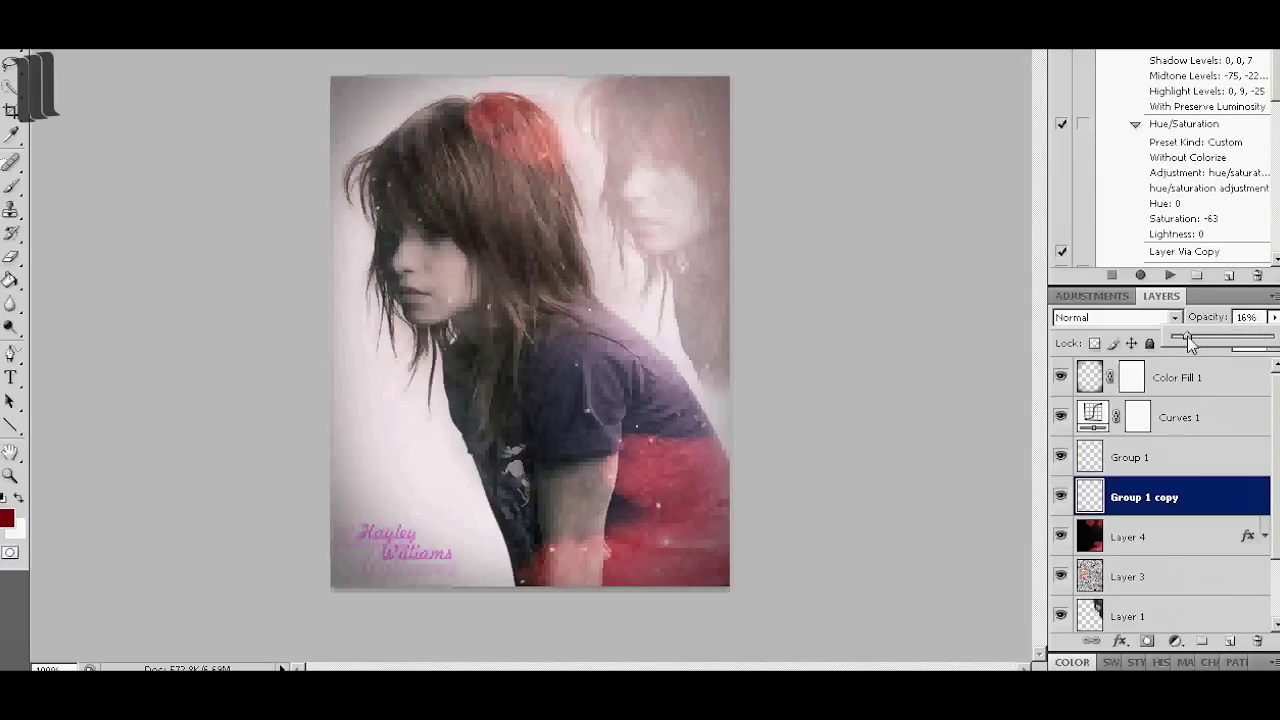
click(11, 378)
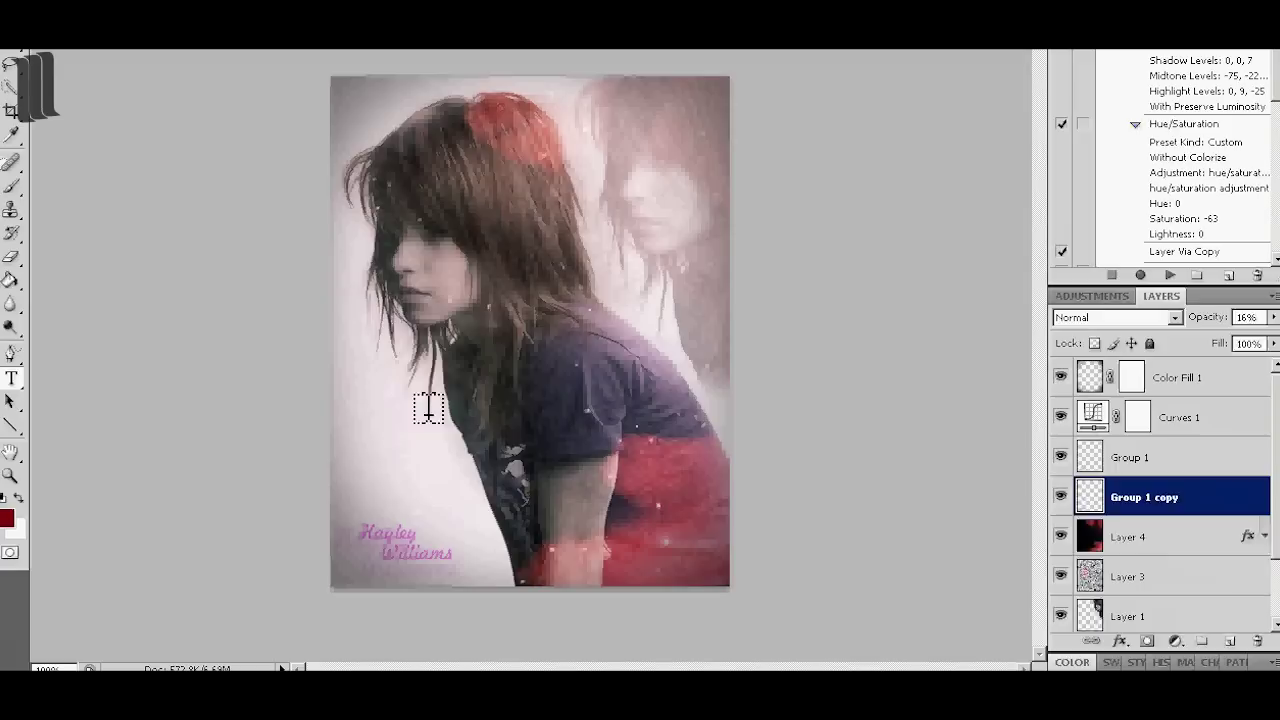
Step: Add a 'By' text layer and a 'Hobyz' copy placed below and right of it
click(412, 420)
text(By)
click(1128, 490)
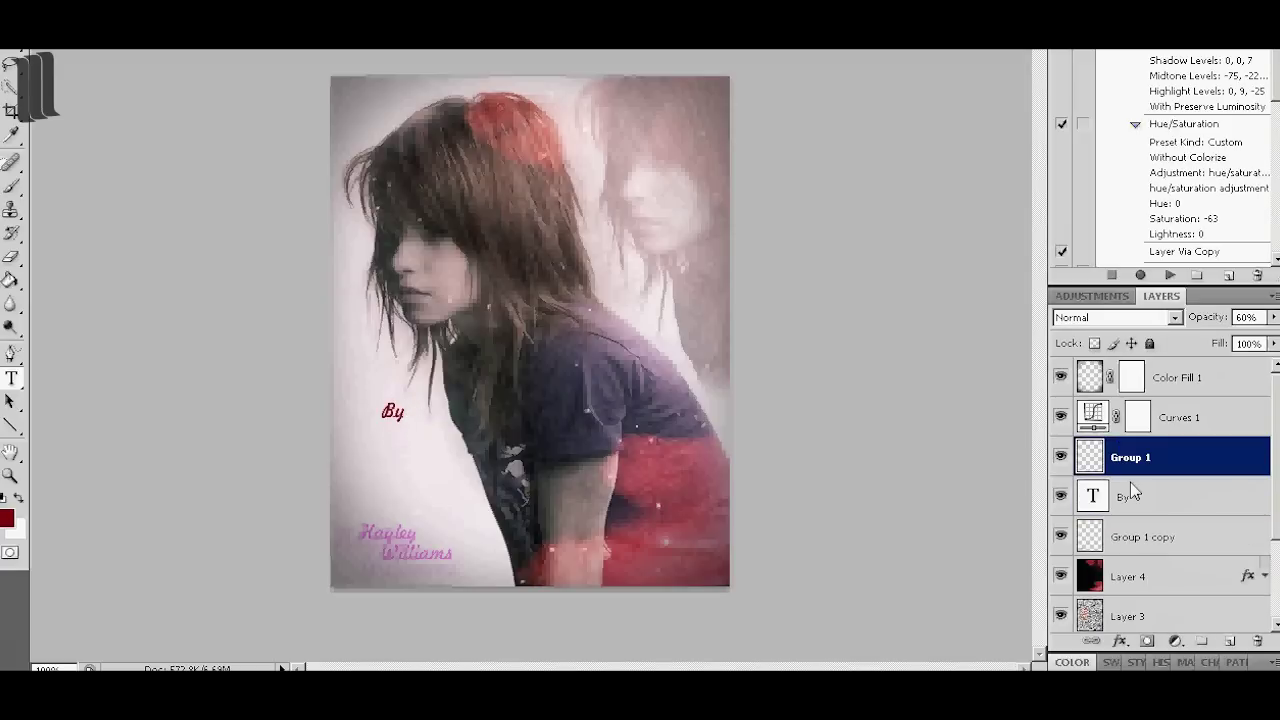
key(ctrl+j)
double_click(392, 411)
text(Holly)
key(ctrl+Return)
drag(375, 413, 398, 432)
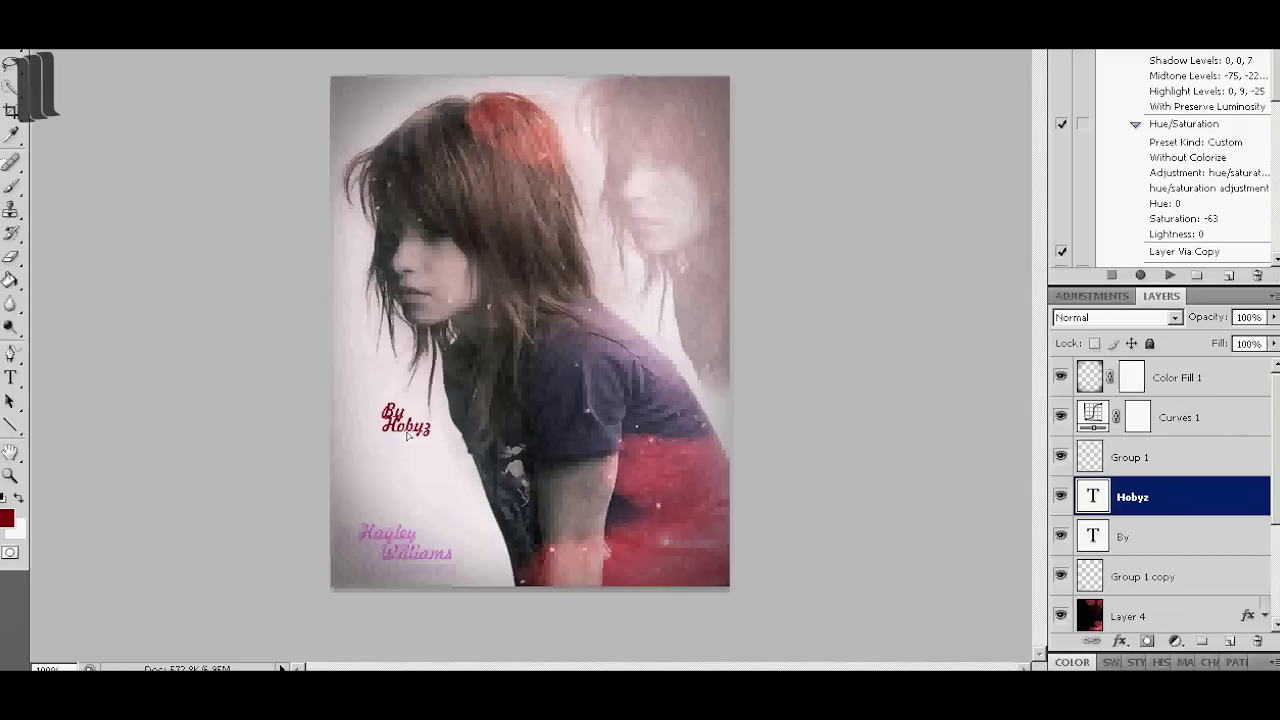
Step: Shrink the 'By Hobyz' layers with Free Transform and move them to the bottom left
shift+click(1150, 537)
key(alt+e)
click(120, 275)
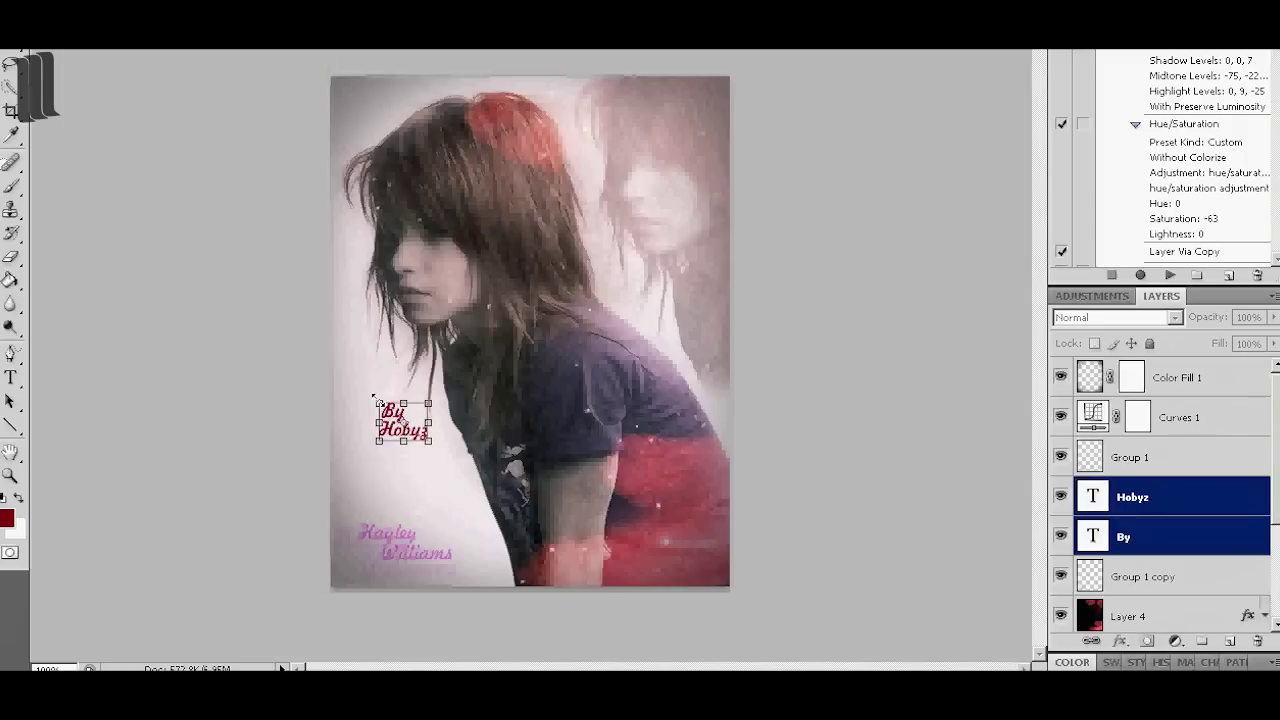
key(v)
key(Return)
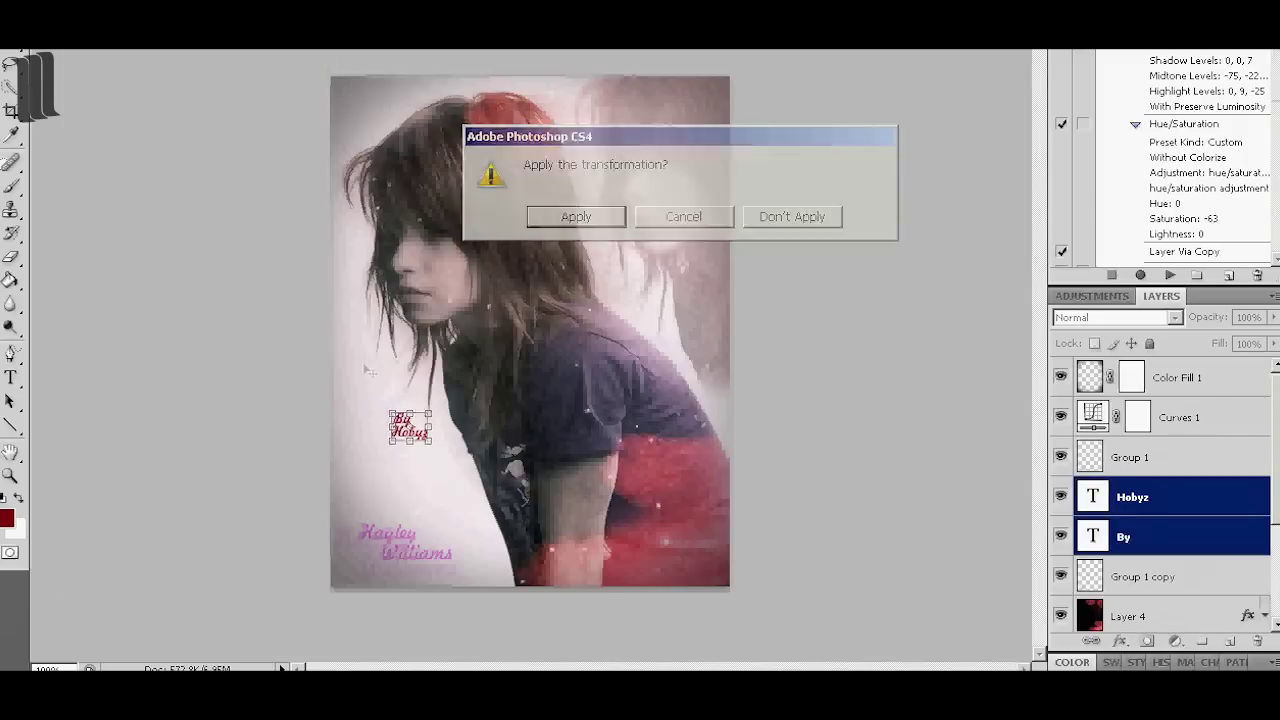
drag(369, 371, 336, 495)
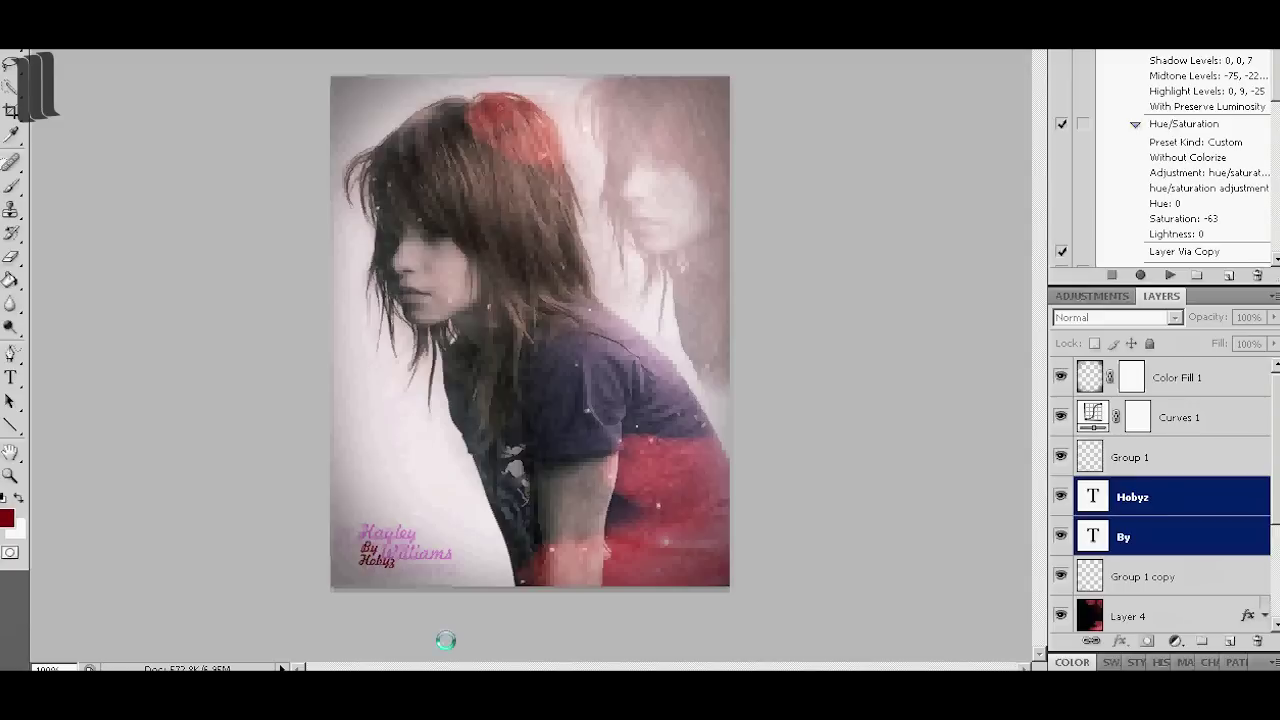
key(Down)
key(Down)
key(Down)
key(Down)
click(180, 262)
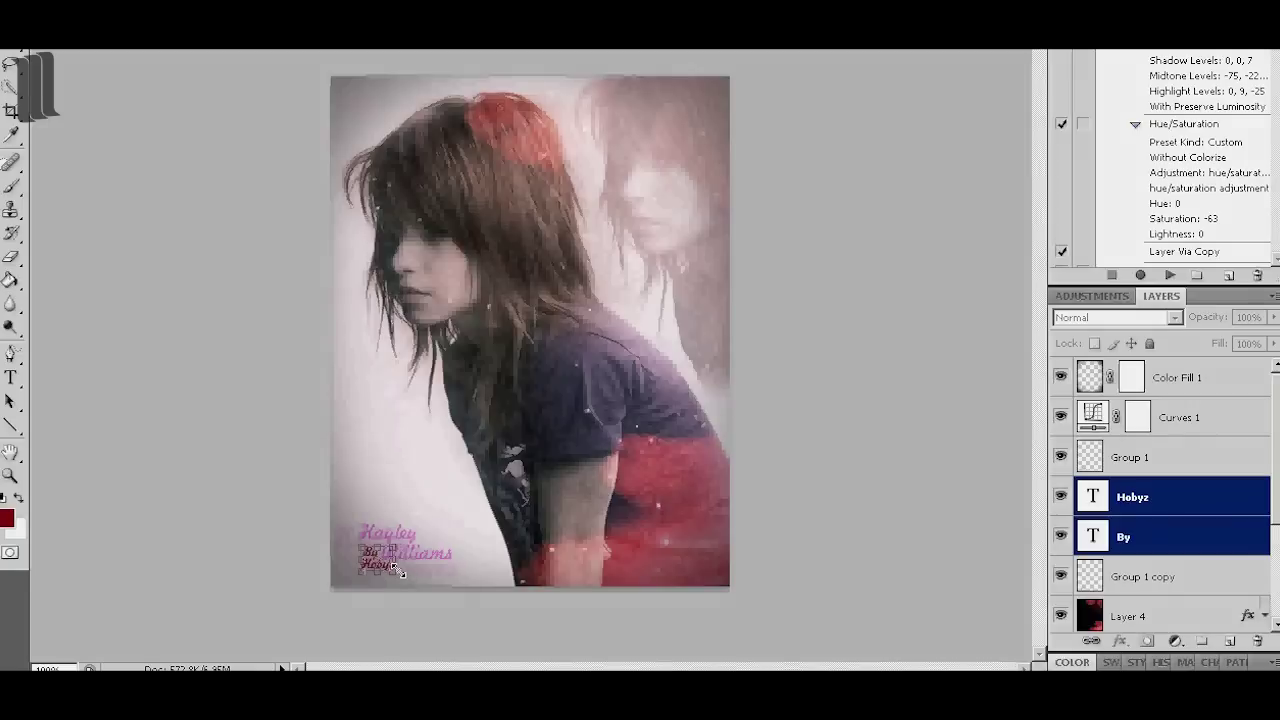
key(Return)
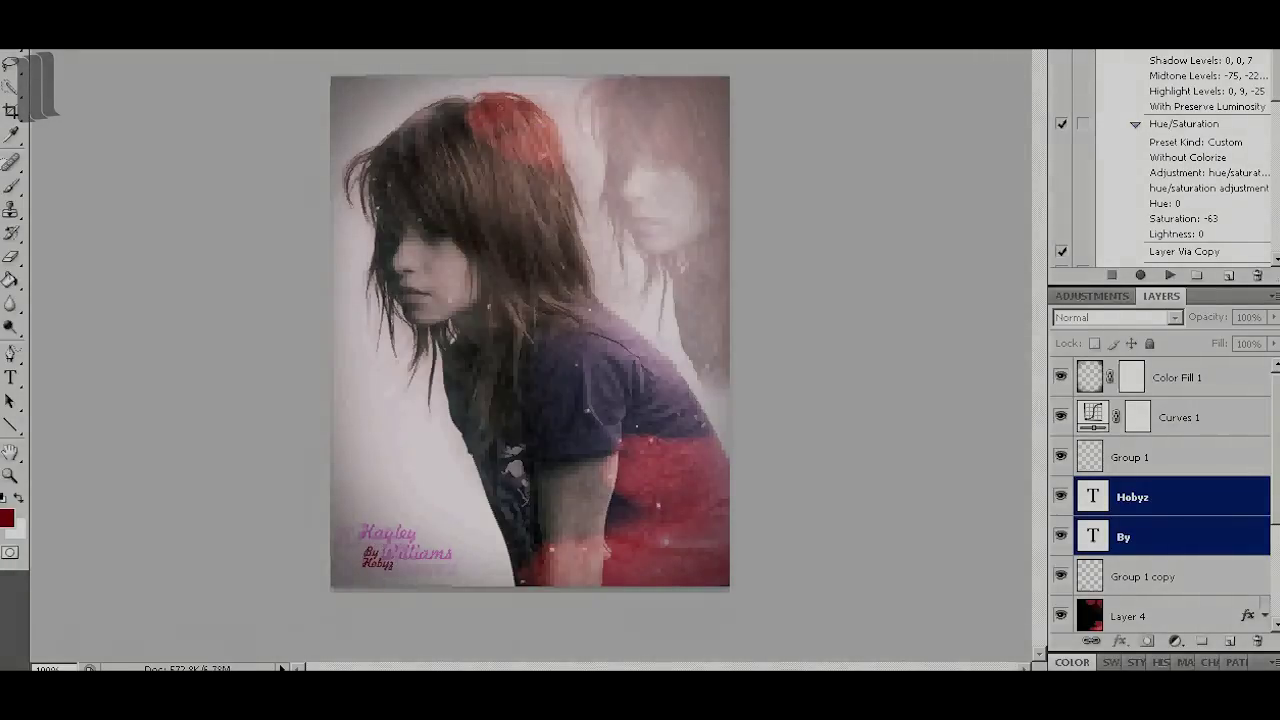
Step: Group the 'By' and 'Hobyz' layers as Group 2 at 66% opacity
key(ctrl+g)
click(1273, 317)
drag(1268, 338, 1242, 340)
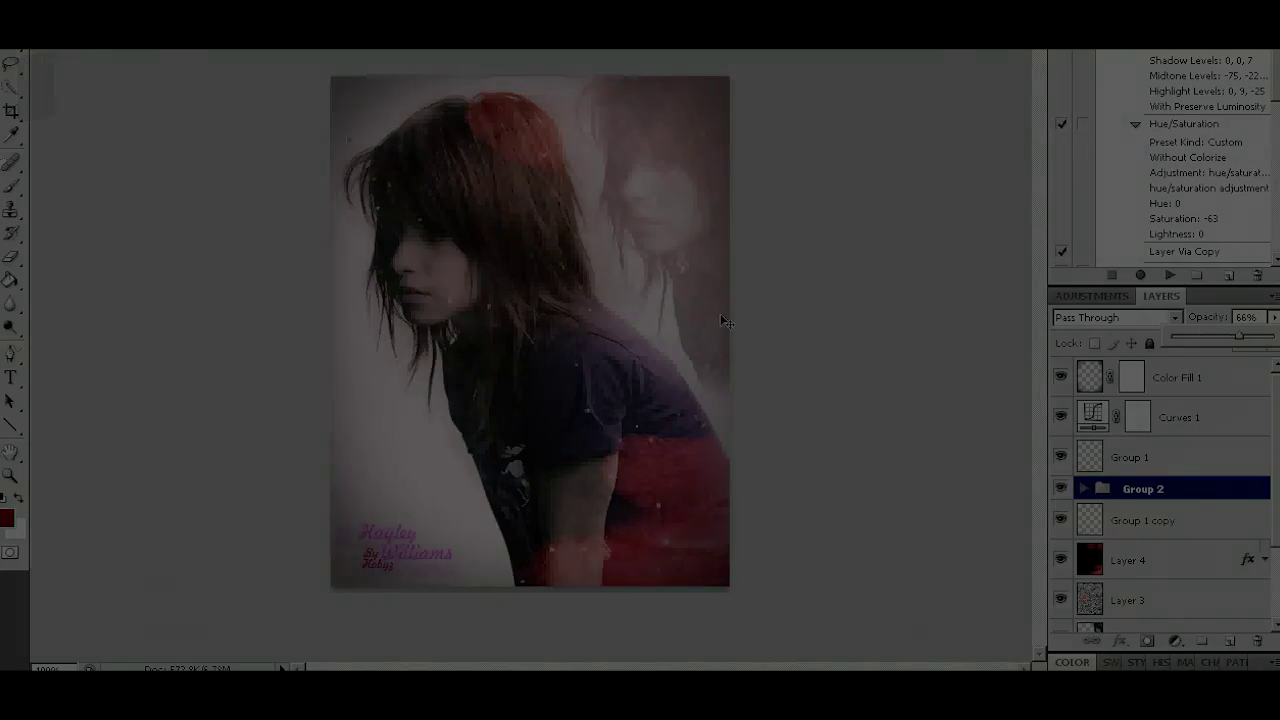